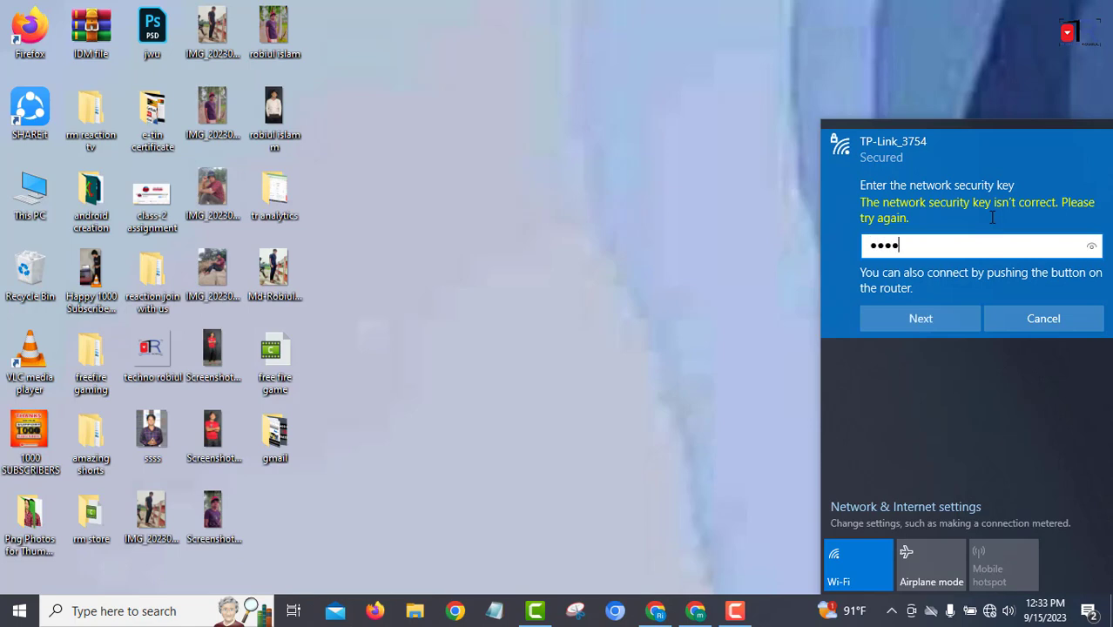
Step: Submit the network security key to join the TP-Link_3754 Wi-Fi network
left_click(898, 316)
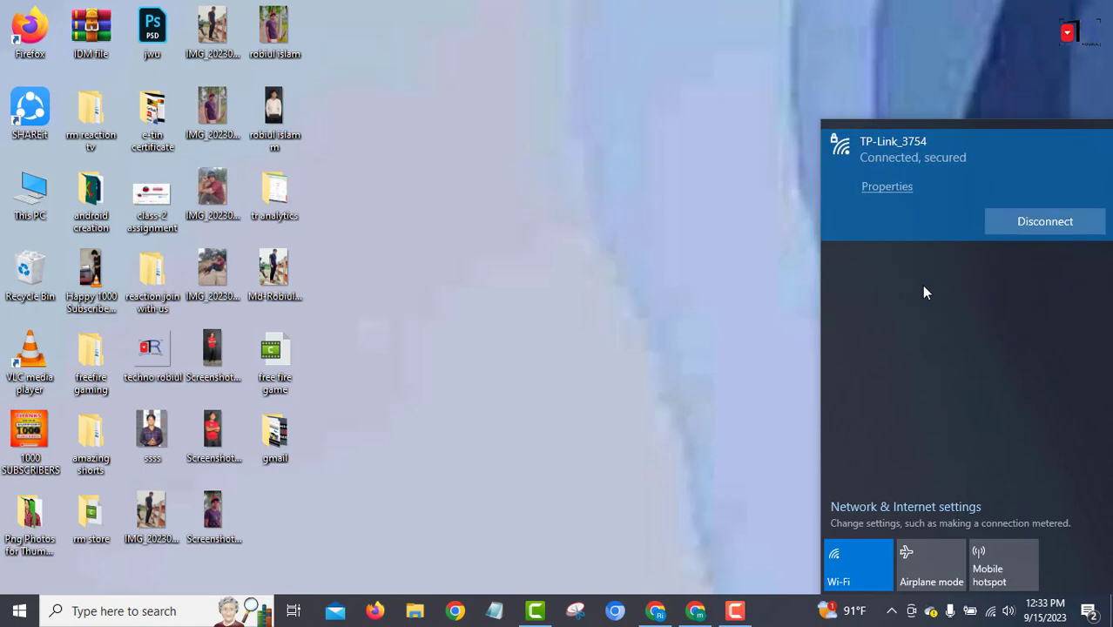
Step: In Chrome, search 'tp link router login page' and open the TP-Link Router Login result at 192.168.1.1
left_click(702, 614)
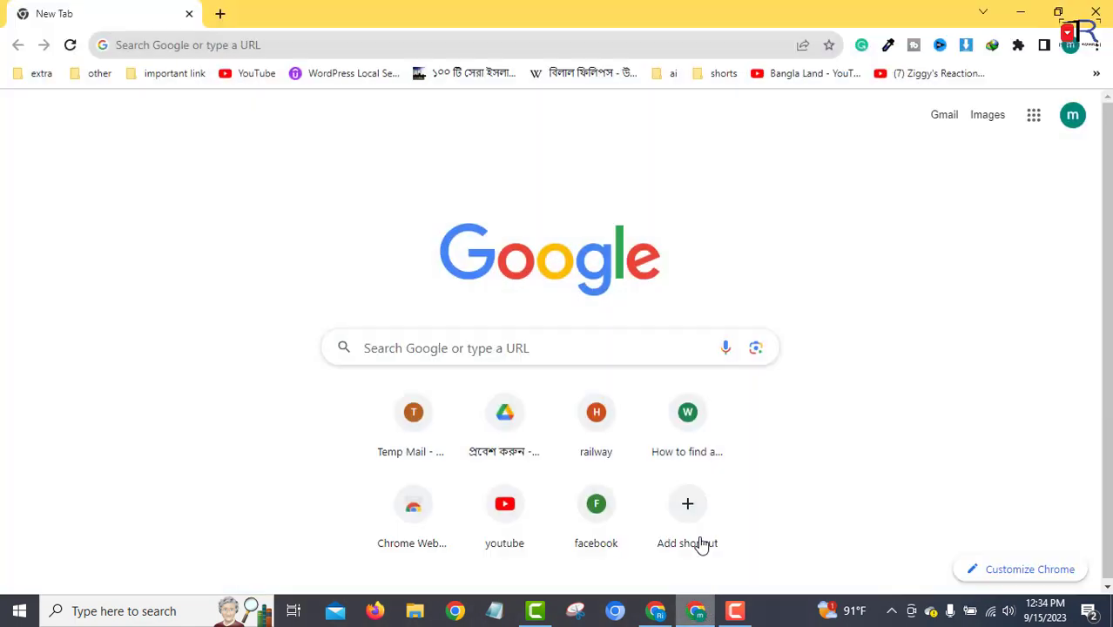
left_click(339, 45)
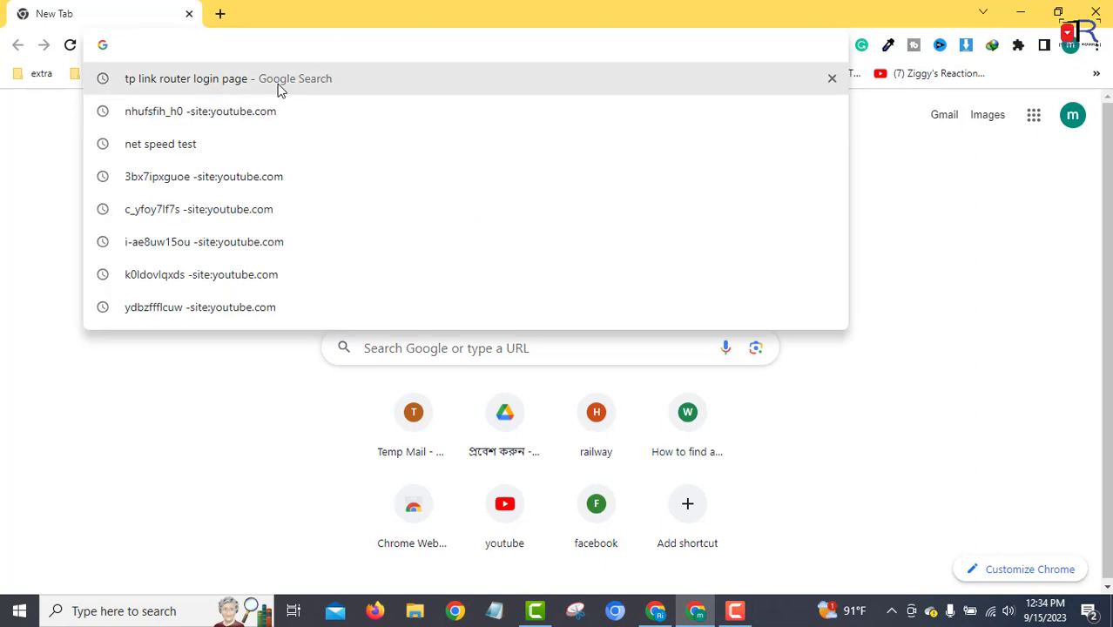
left_click(281, 84)
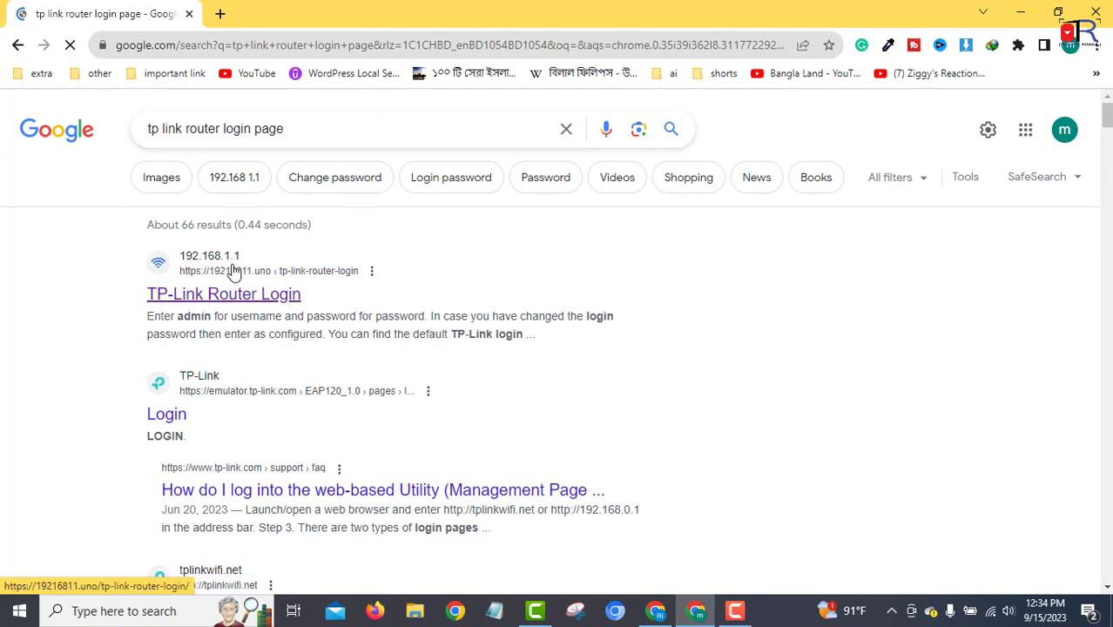
left_click(255, 296)
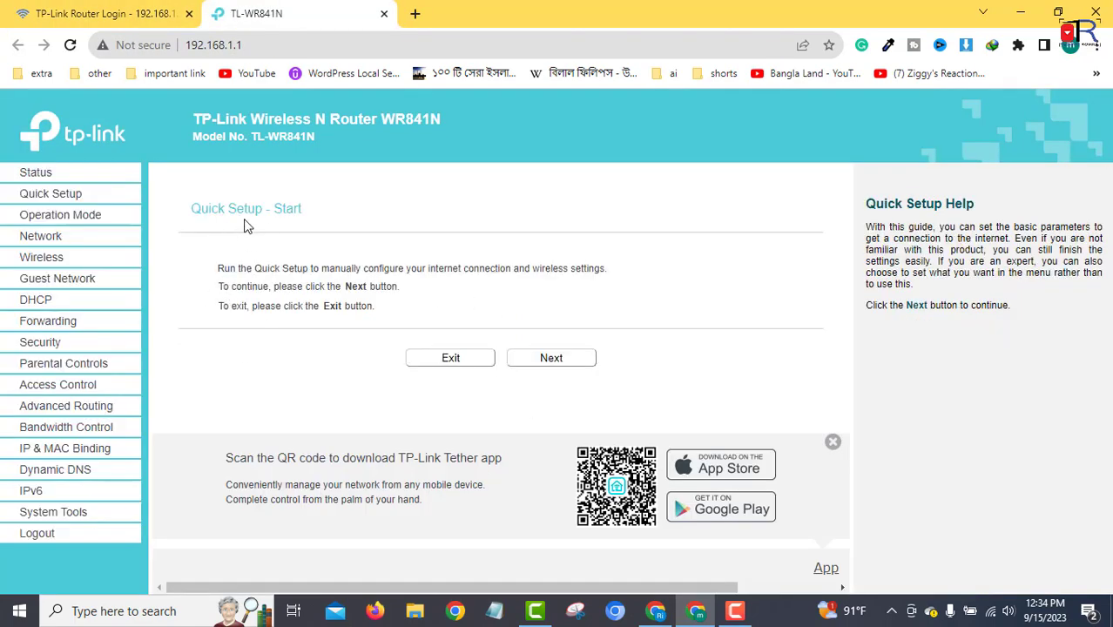
Step: Start Quick Setup, keeping Wireless Router mode and choosing Dynamic IP as the connection type
left_click(564, 364)
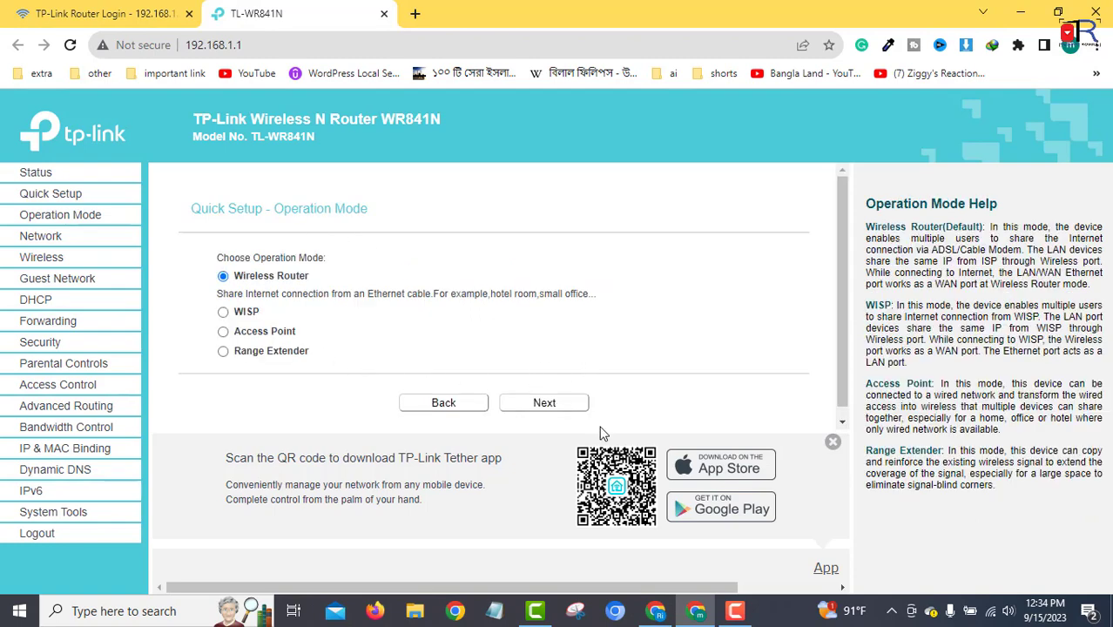
left_click(574, 407)
scroll(272, 262, "down", 1)
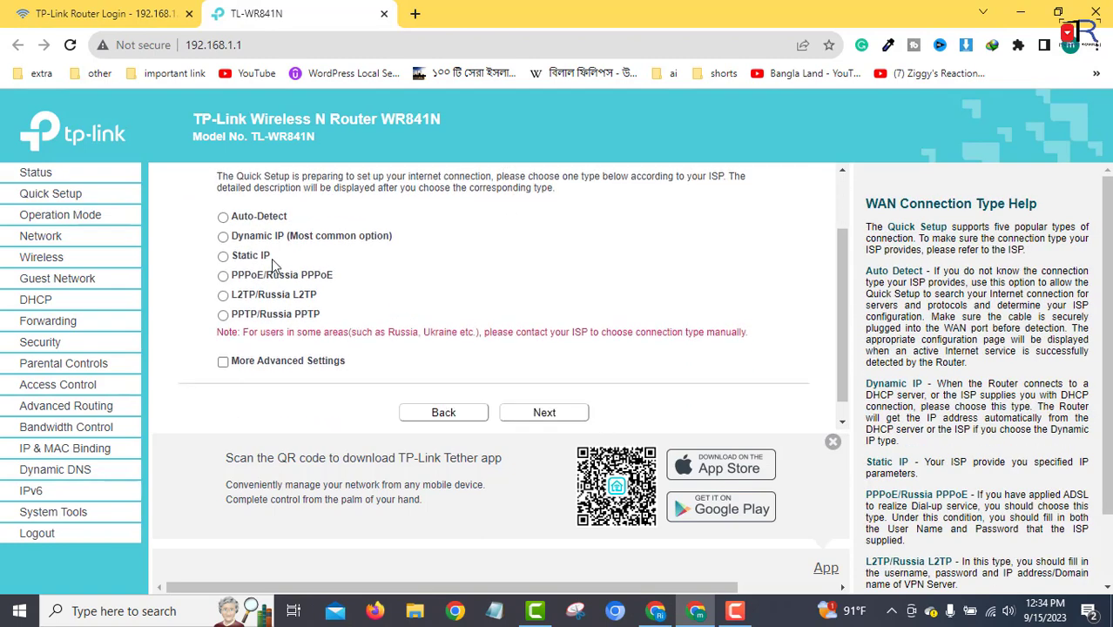
left_click(224, 237)
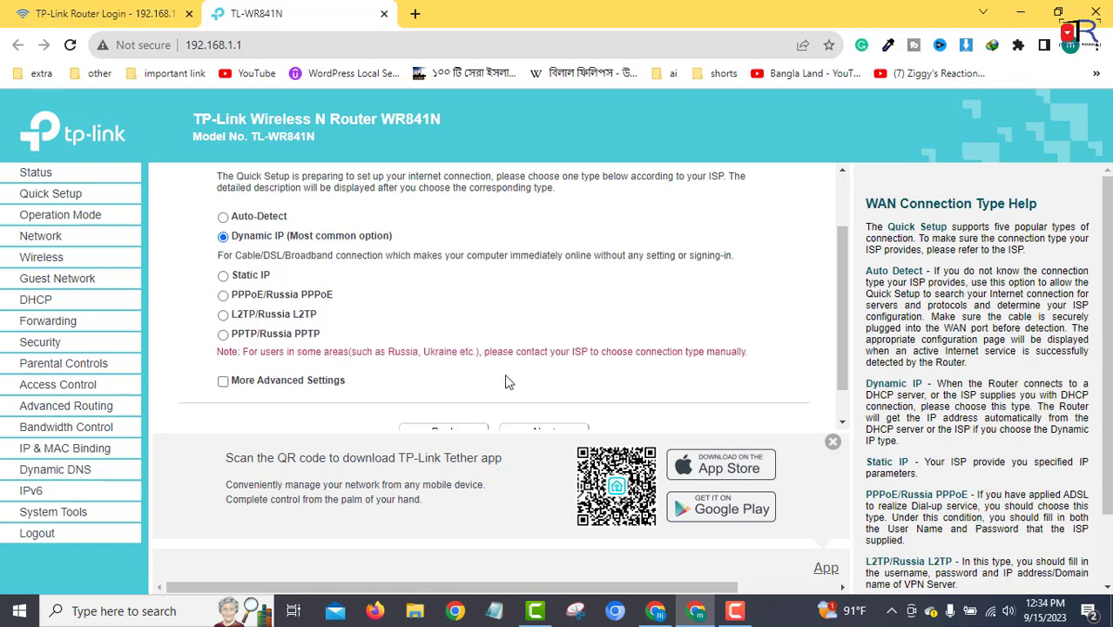
scroll(366, 313, "down", 1)
left_click(572, 406)
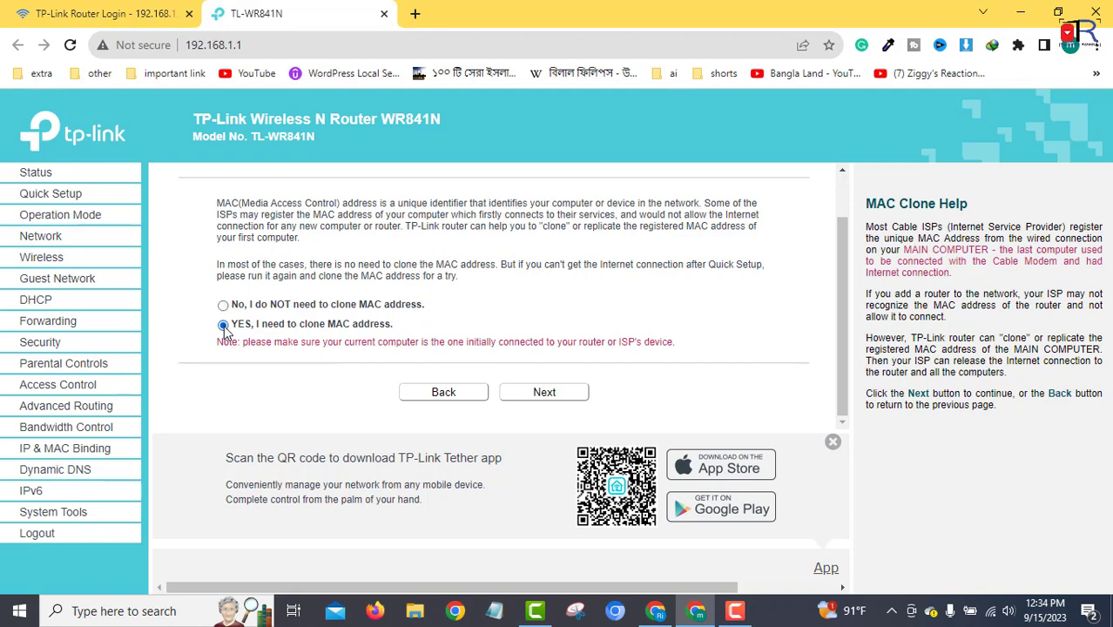
Step: Clone the MAC address, keep the existing TP-Link_3754 wireless settings, and save Quick Setup
left_click(544, 393)
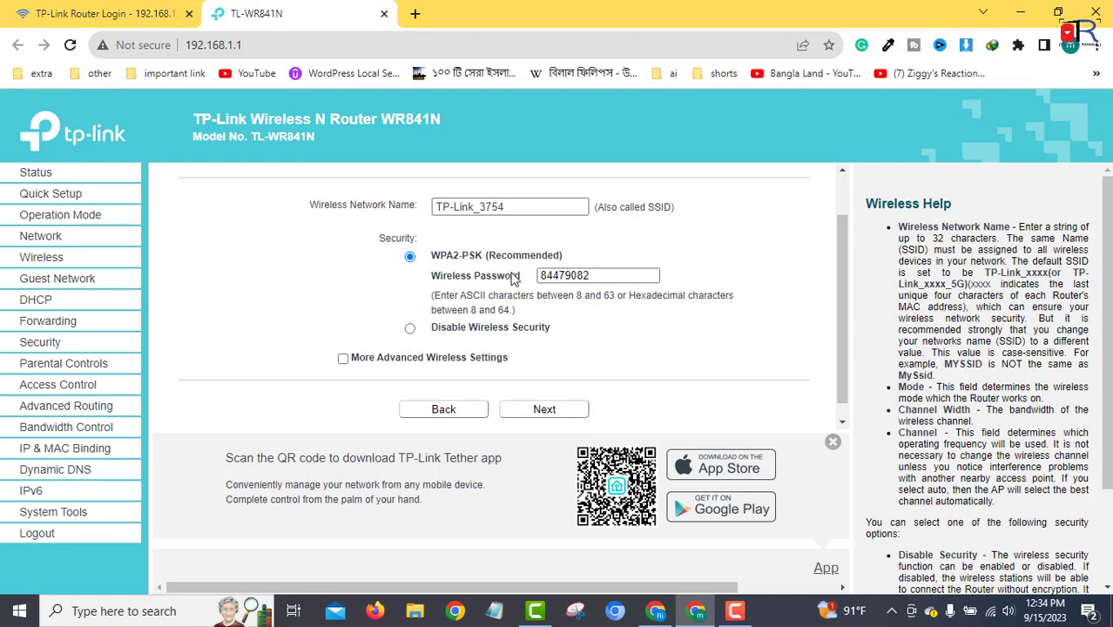
left_click(602, 257)
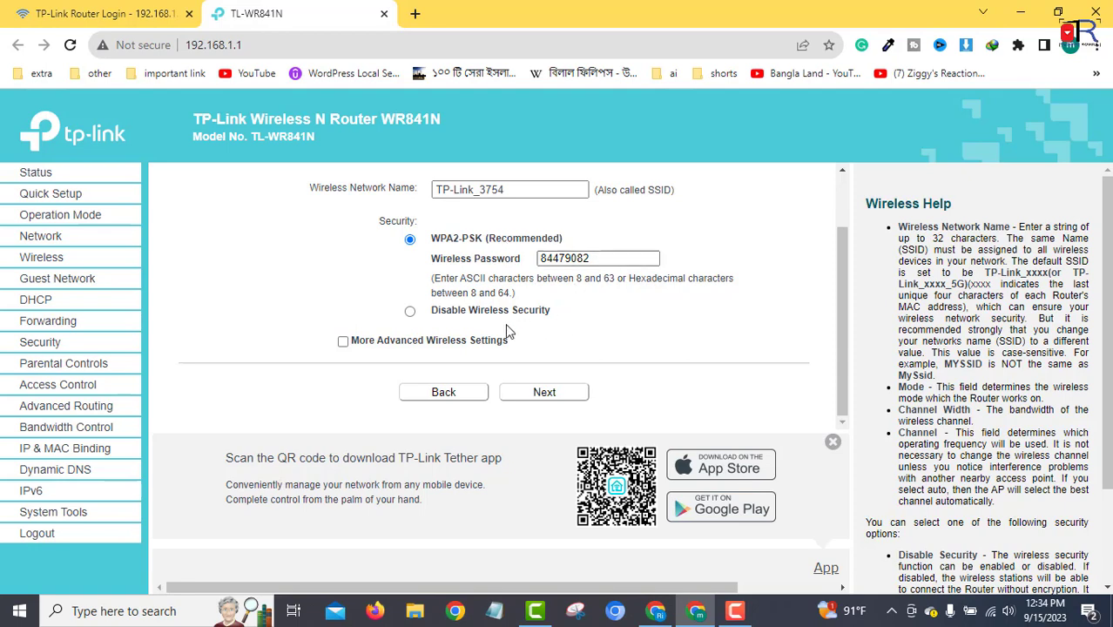
left_click(565, 393)
scroll(510, 318, "down", 2)
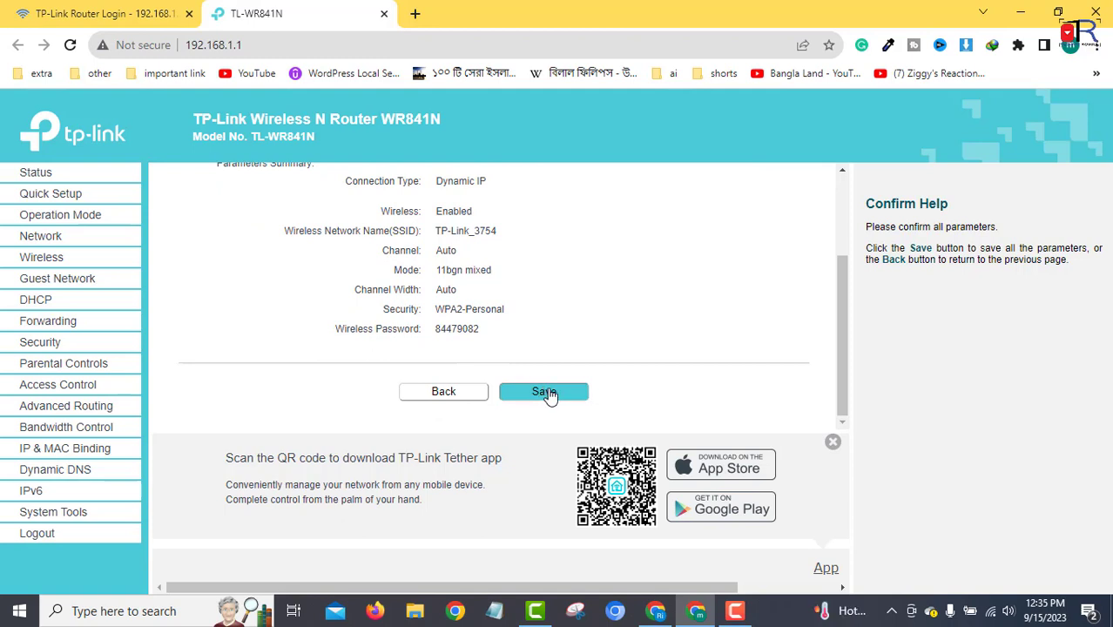
left_click(546, 389)
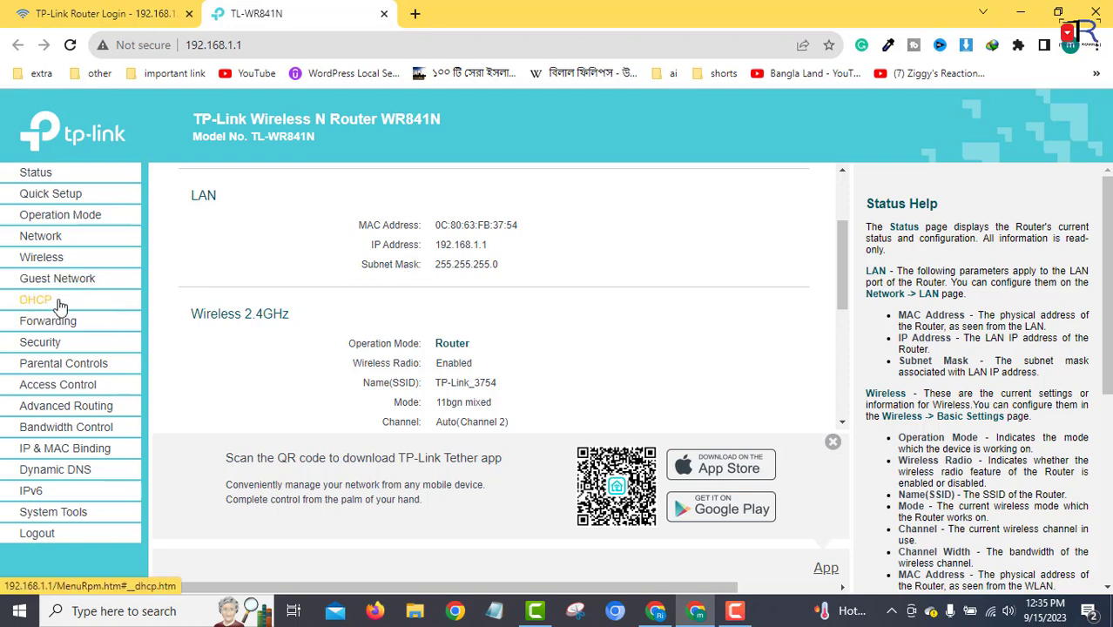
Step: Under Wireless > Wireless Security, replace the WPA2-PSK password with a new one and save
left_click(41, 257)
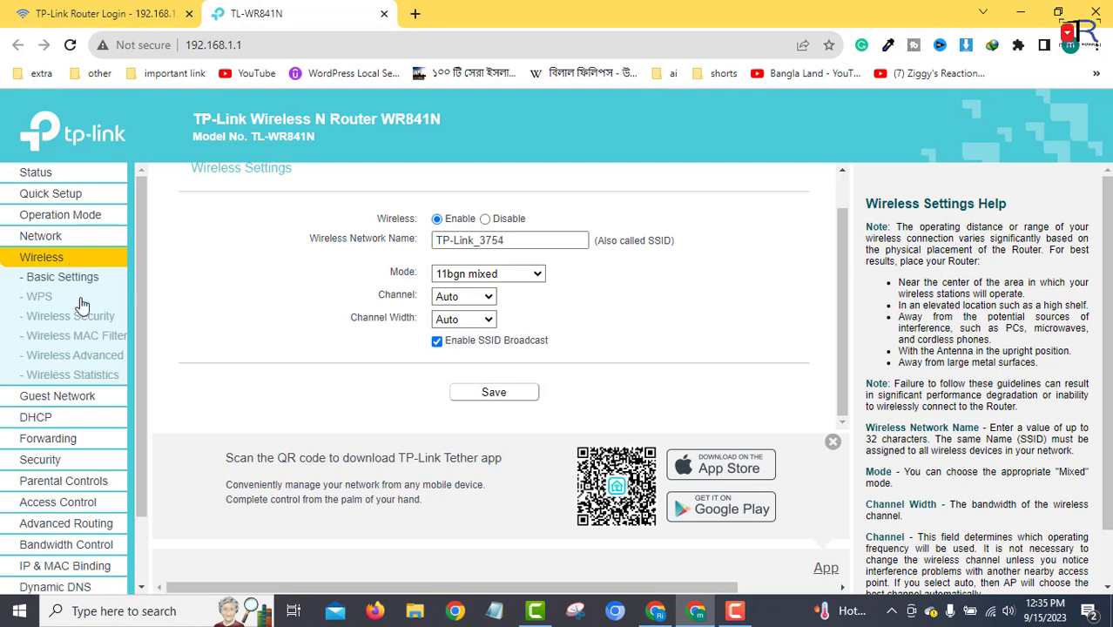
left_click(92, 321)
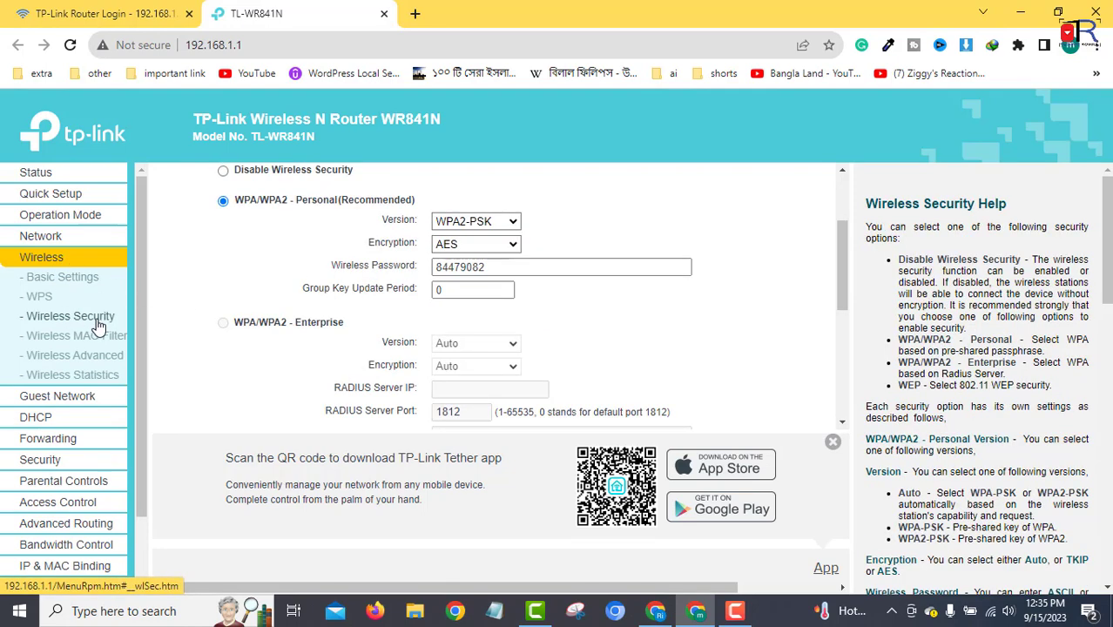
left_click_drag(525, 271, 426, 288)
scroll(637, 365, "down", 4)
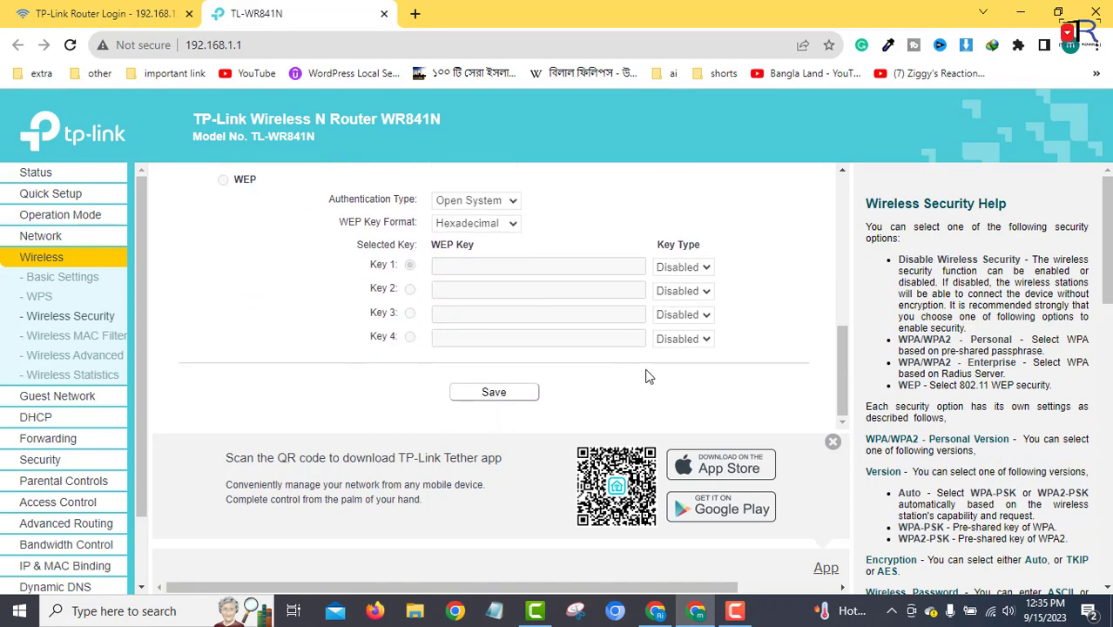
left_click(515, 392)
scroll(542, 369, "down", 5)
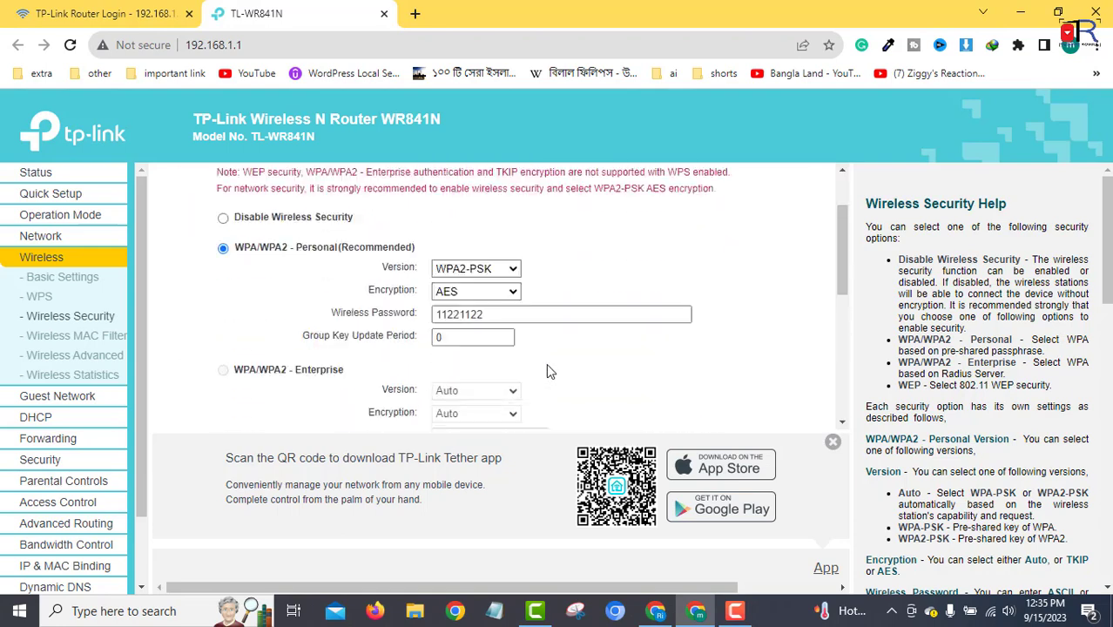
Step: Forget the saved TP-Link_3754 network from the Windows Wi-Fi list
left_click(993, 618)
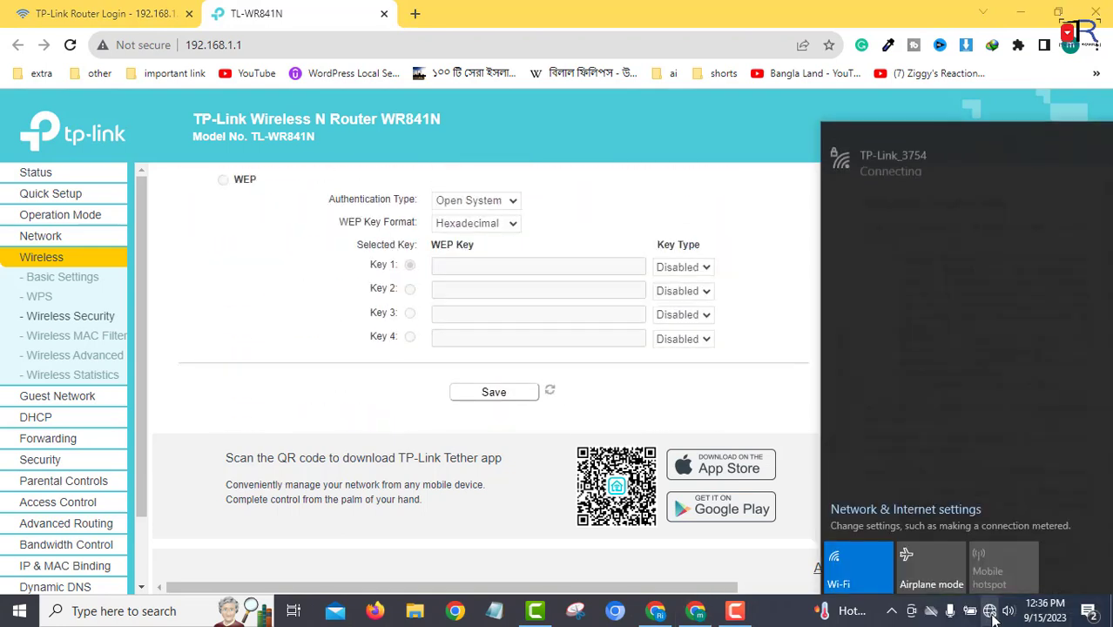
right_click(904, 143)
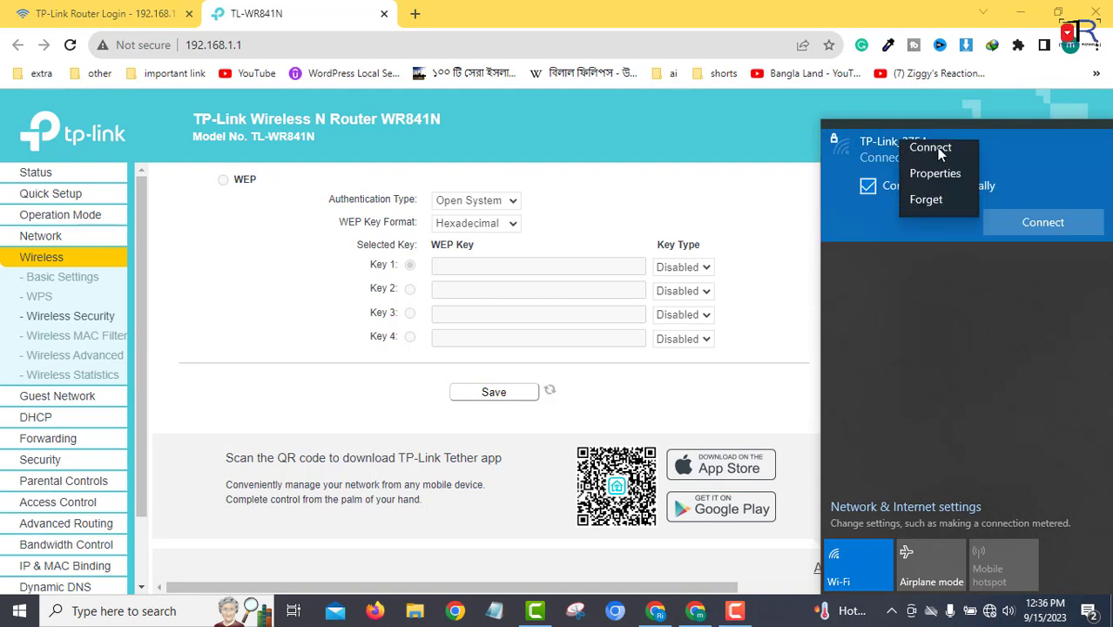
left_click(936, 207)
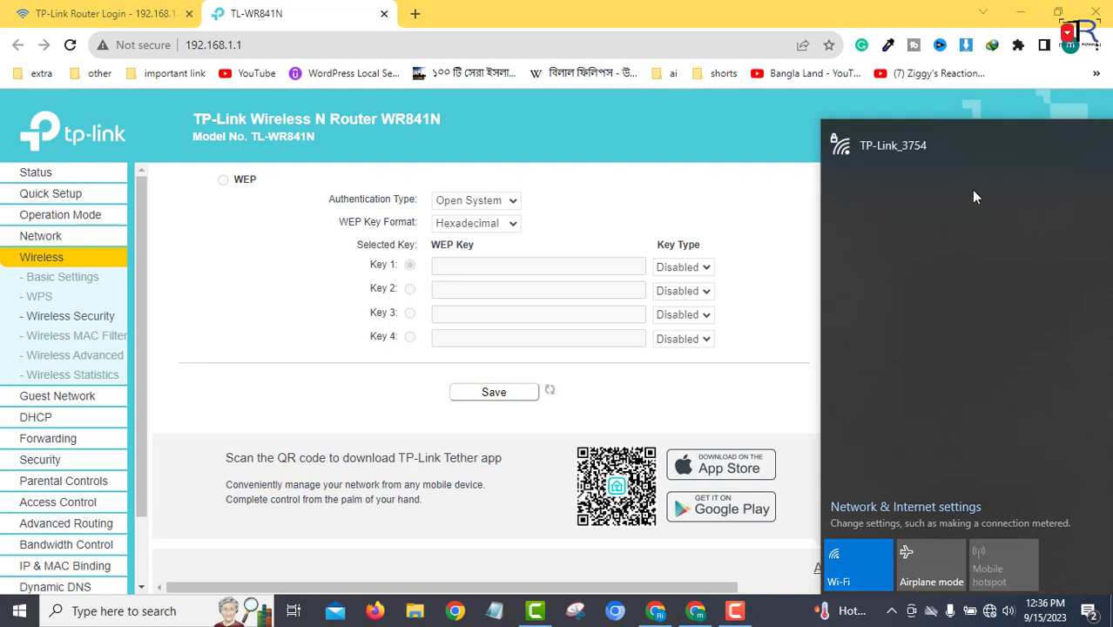
Step: Reconnect to TP-Link_3754 by entering the new network security key
left_click(967, 166)
left_click(950, 217)
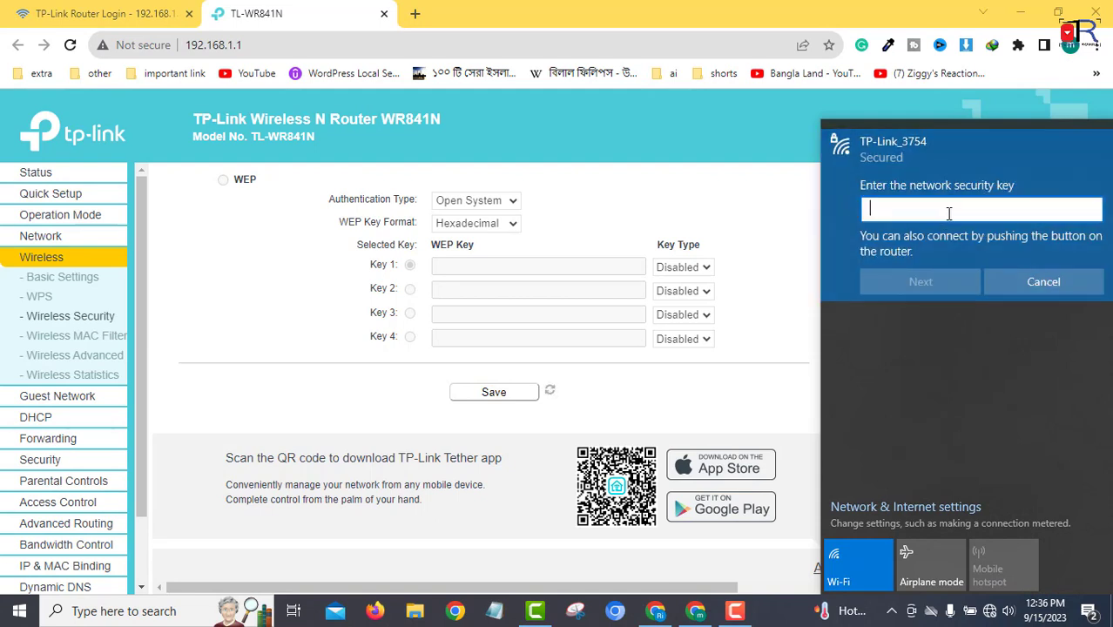
type("•••••••")
key("Return")
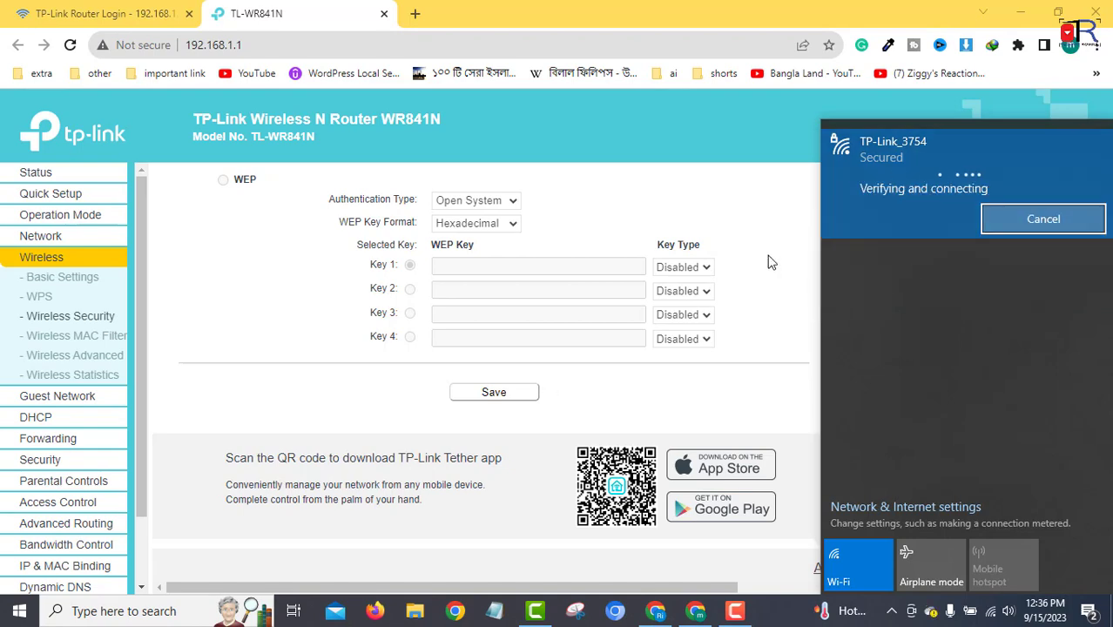
left_click(770, 256)
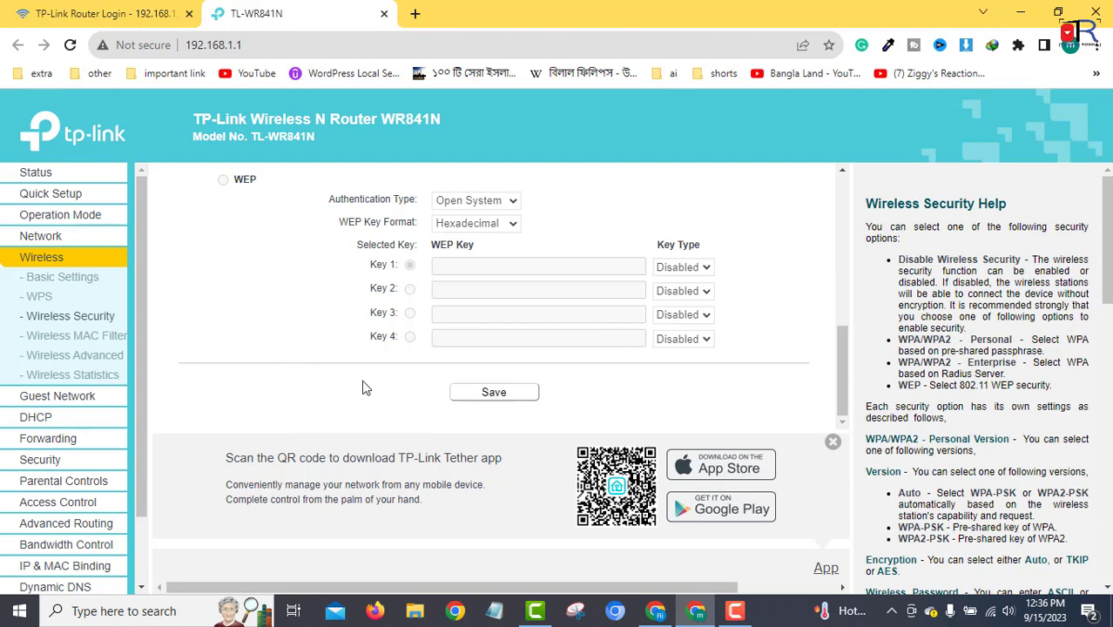
scroll(361, 381, "up", 5)
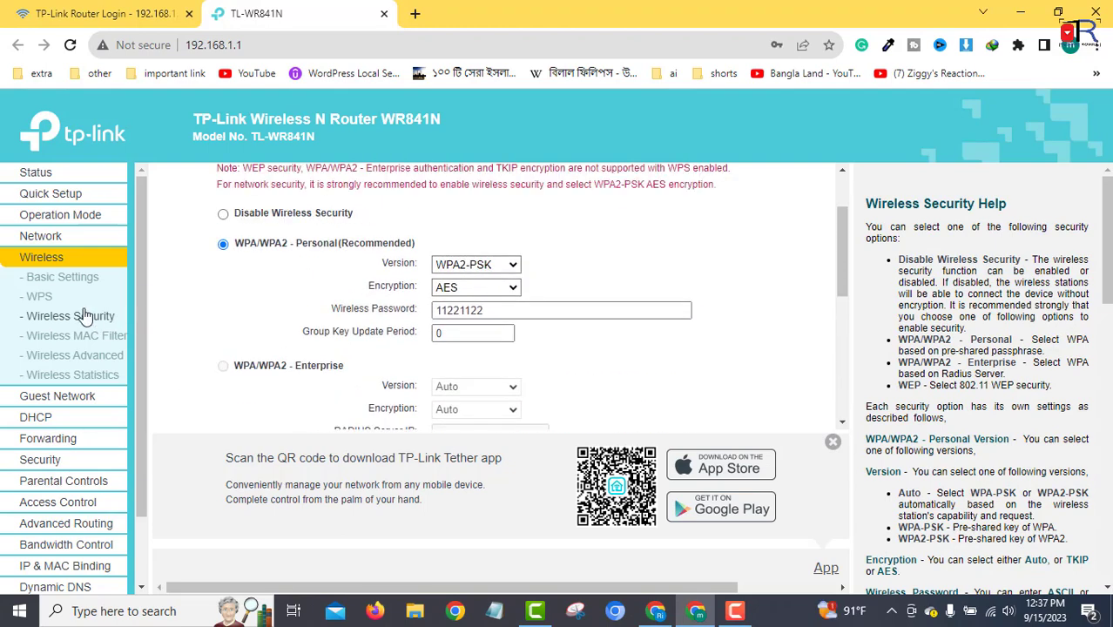
Step: In Wireless Basic Settings, replace the SSID TP-Link_3754 with 'RM wifi Zone' and save
left_click(71, 280)
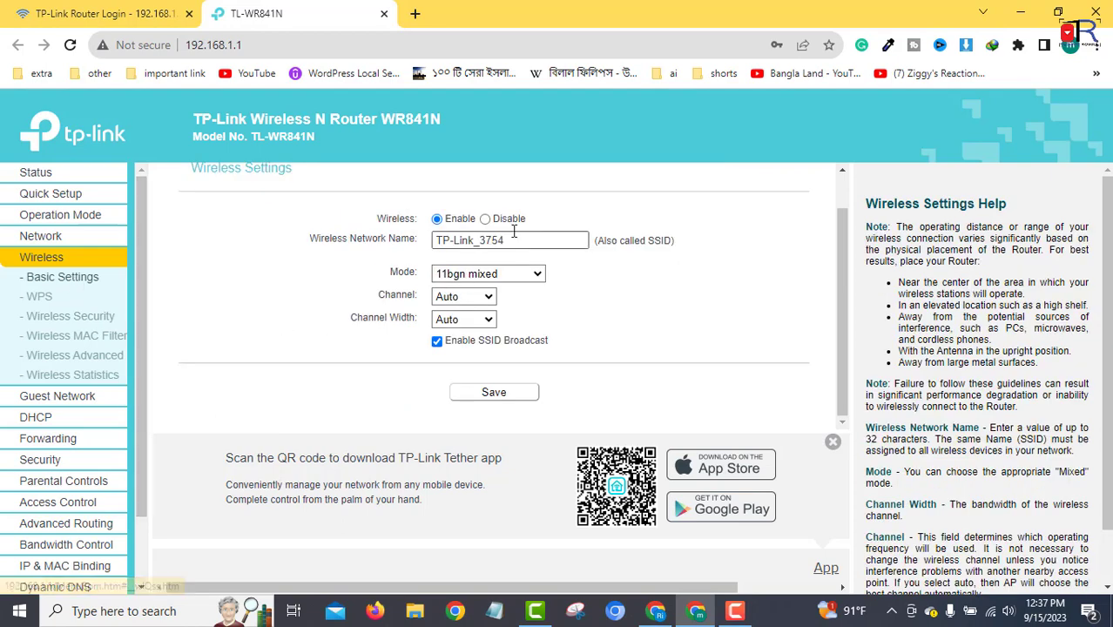
left_click_drag(544, 241, 368, 249)
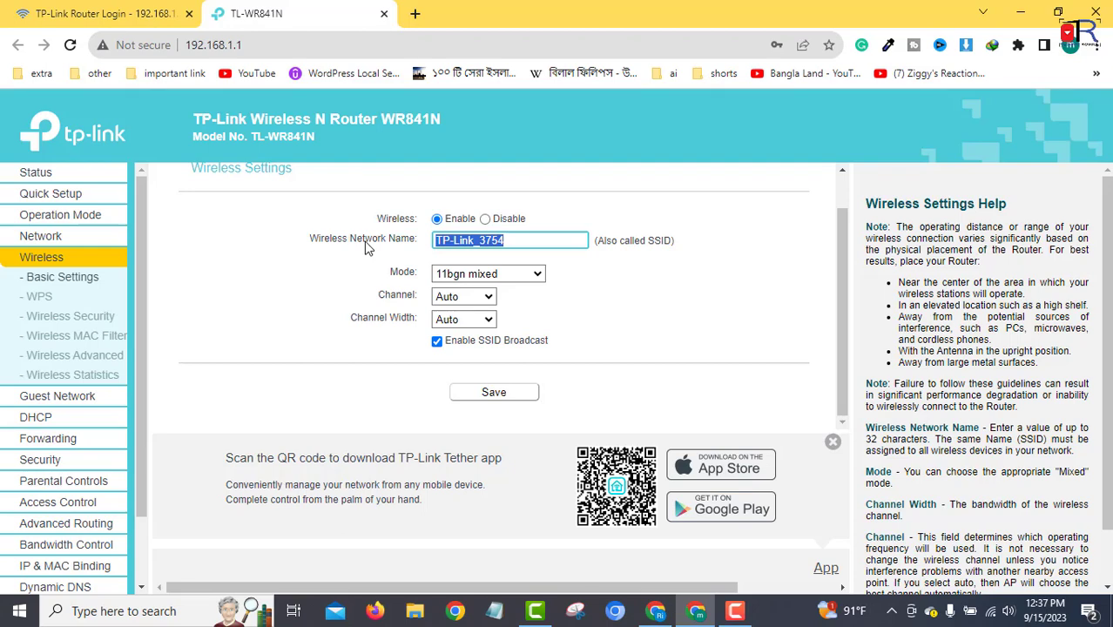
type("RM wifi")
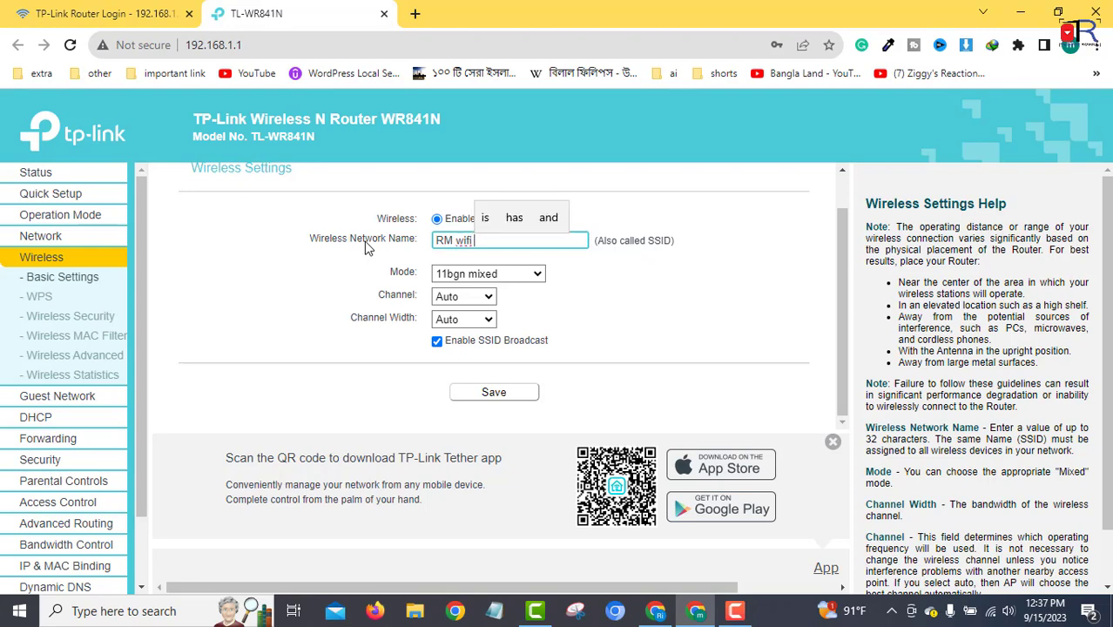
type(" Zone")
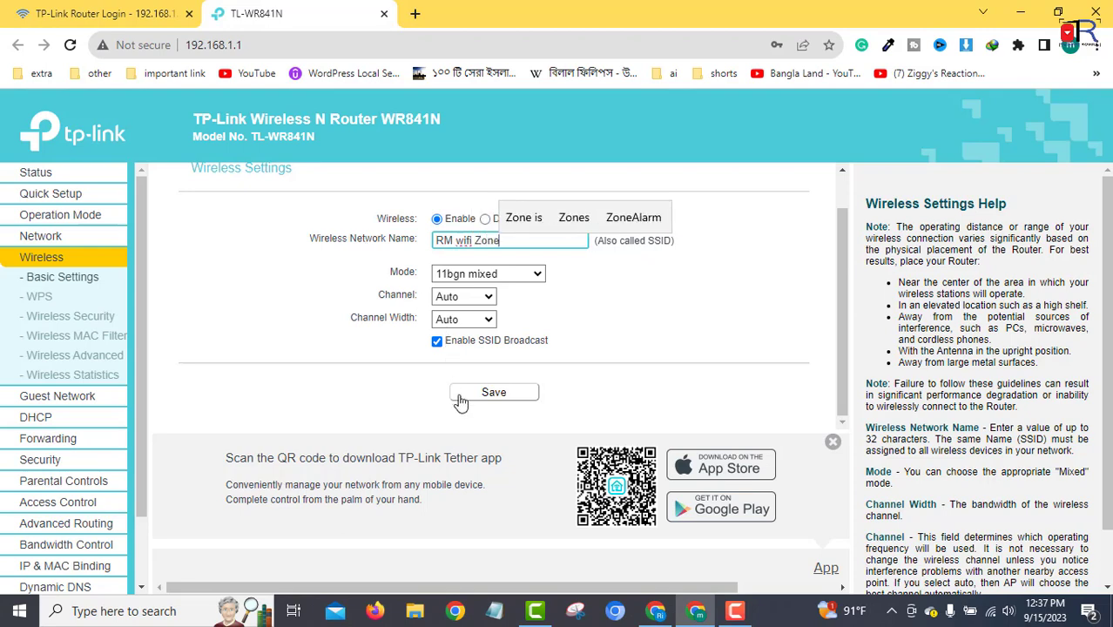
left_click(503, 400)
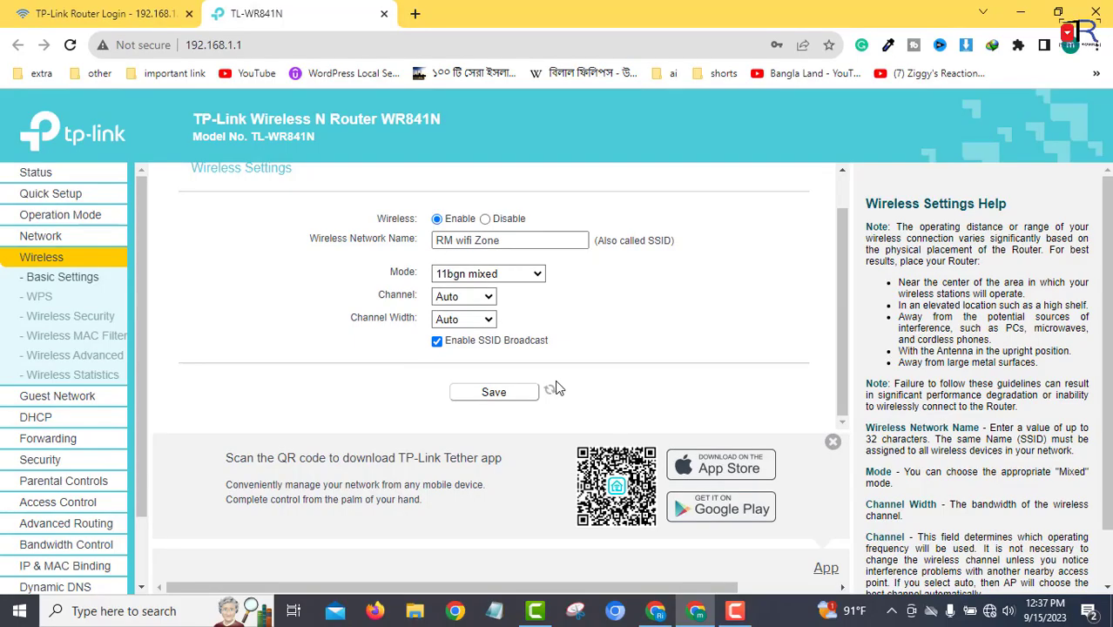
left_click(991, 611)
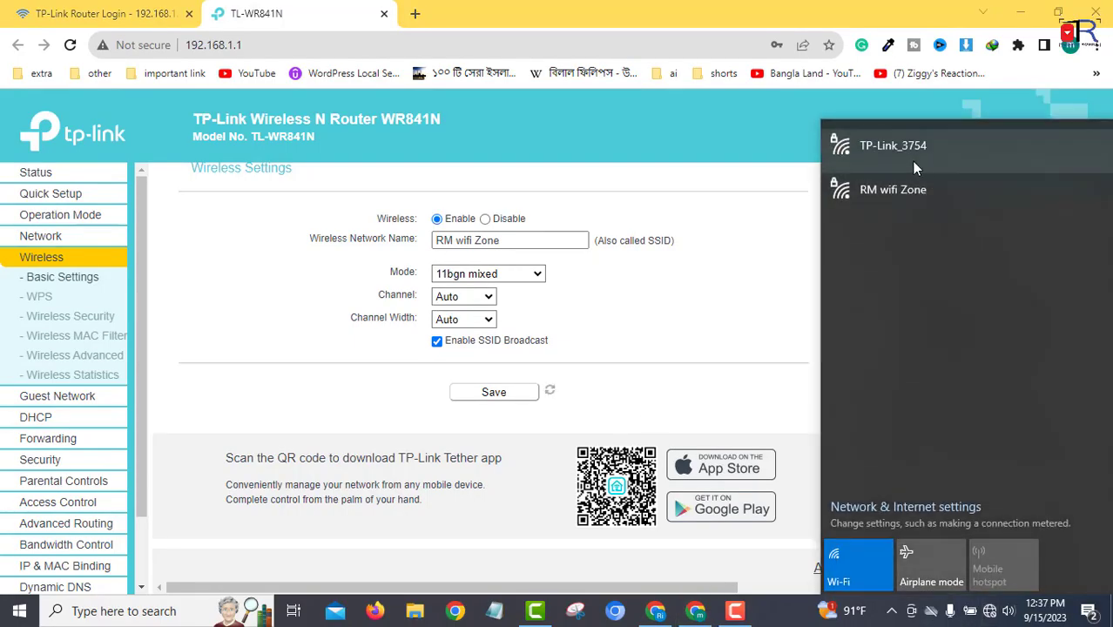
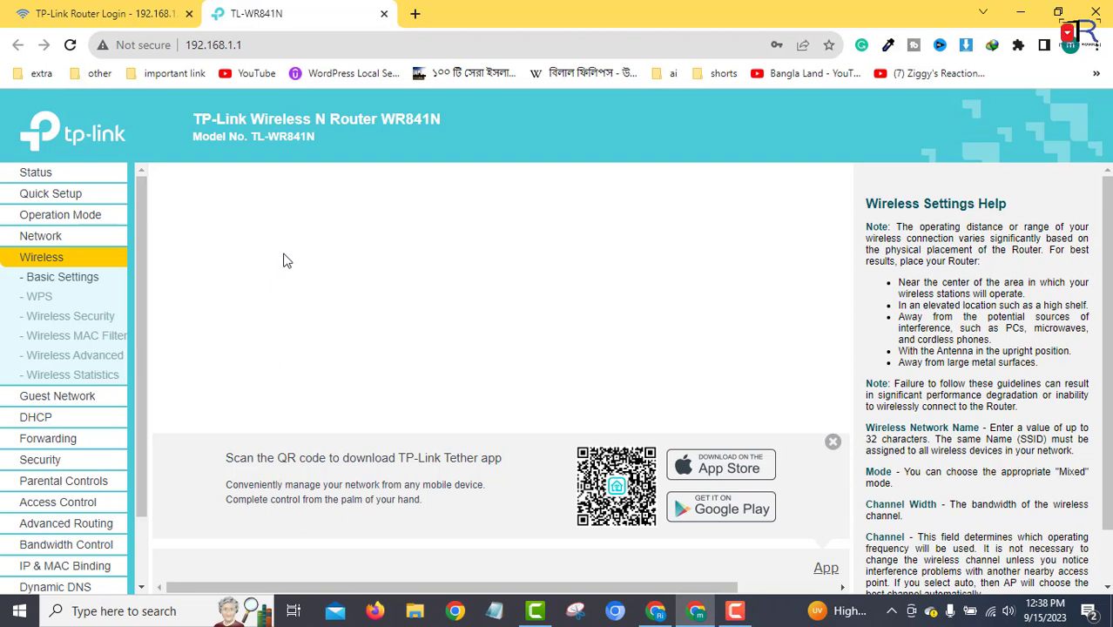
Step: Open the System Tools > Password page in the router menu
scroll(59, 458, "down", 2)
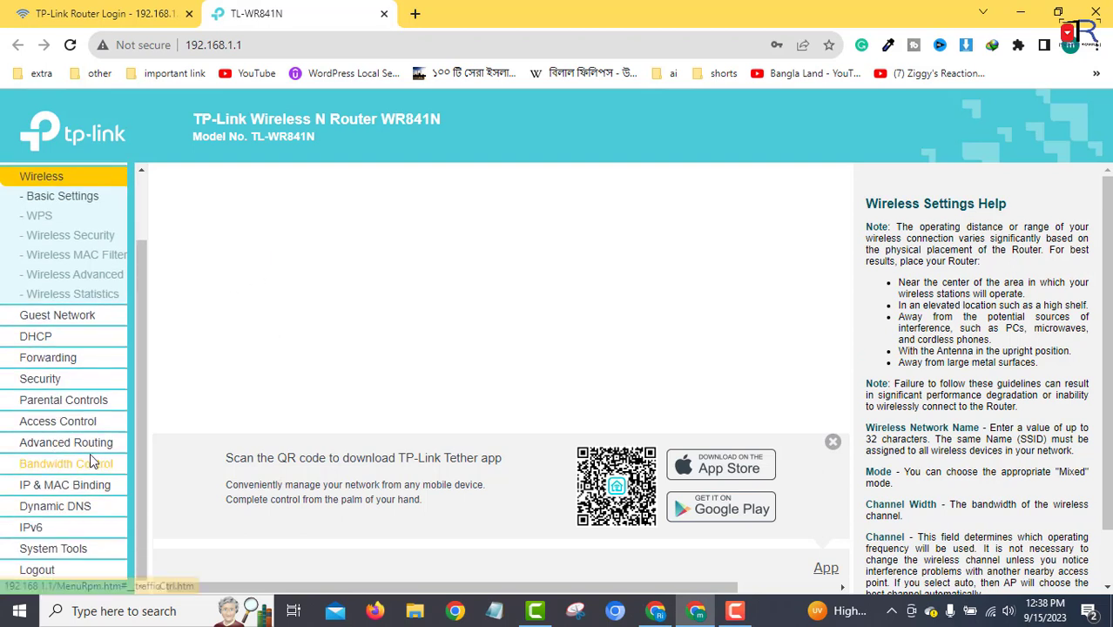
left_click(70, 549)
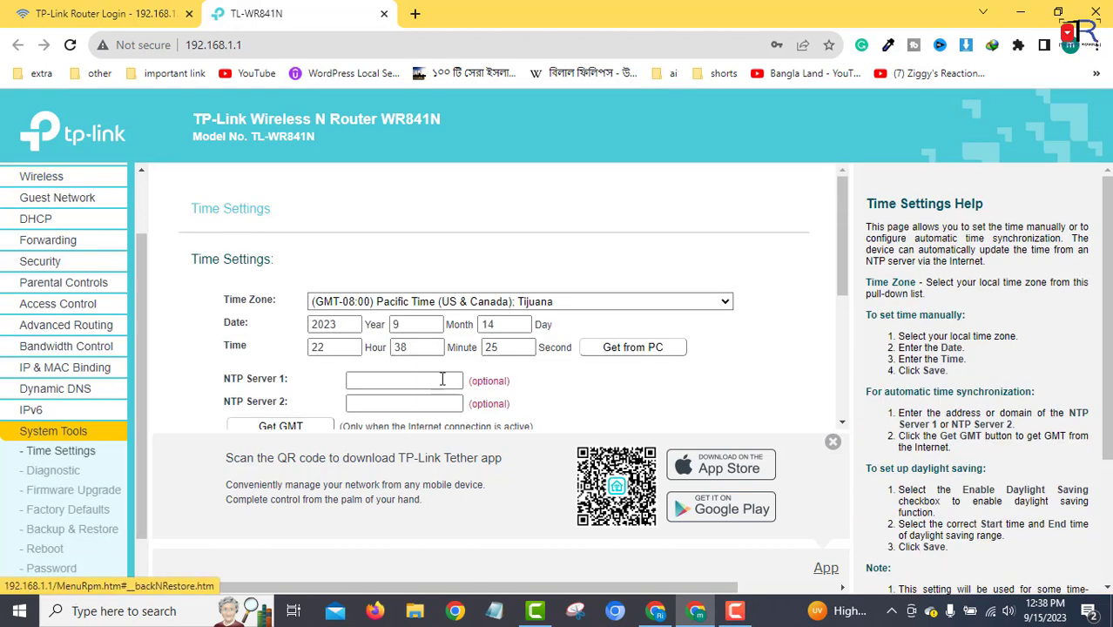
scroll(449, 376, "down", 3)
scroll(61, 523, "down", 1)
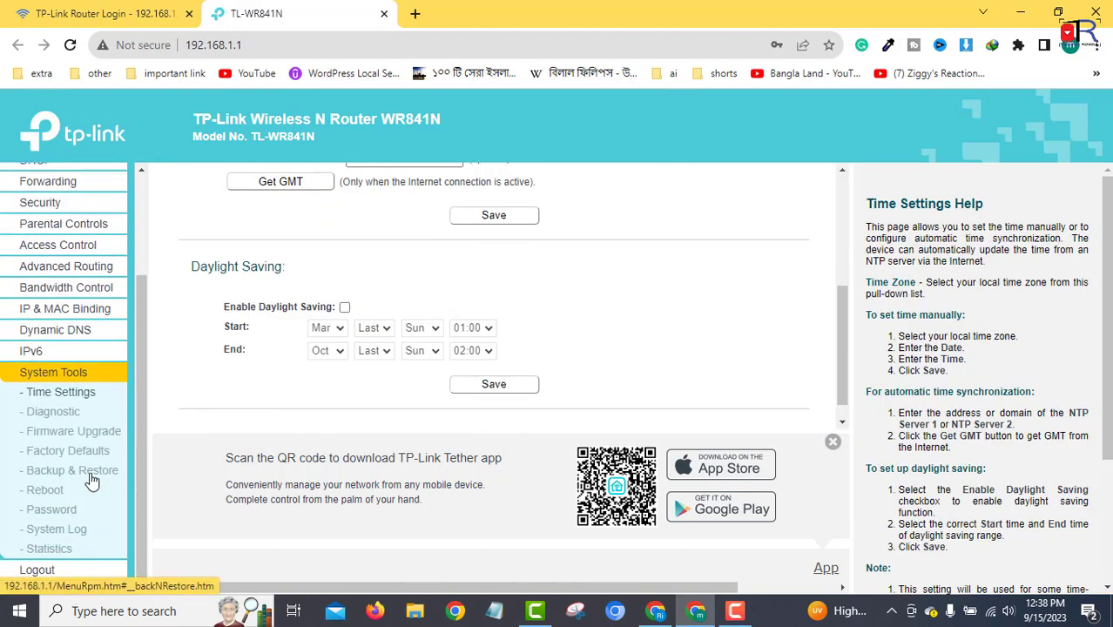
left_click(61, 510)
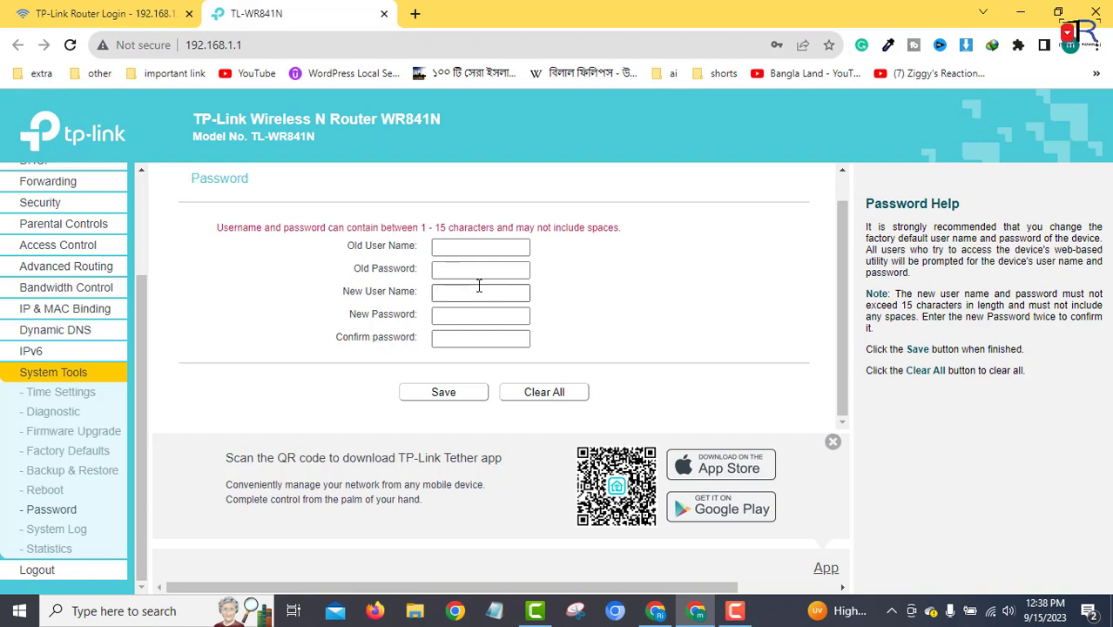
Step: Enter the current user name and password in the Password form
left_click(472, 247)
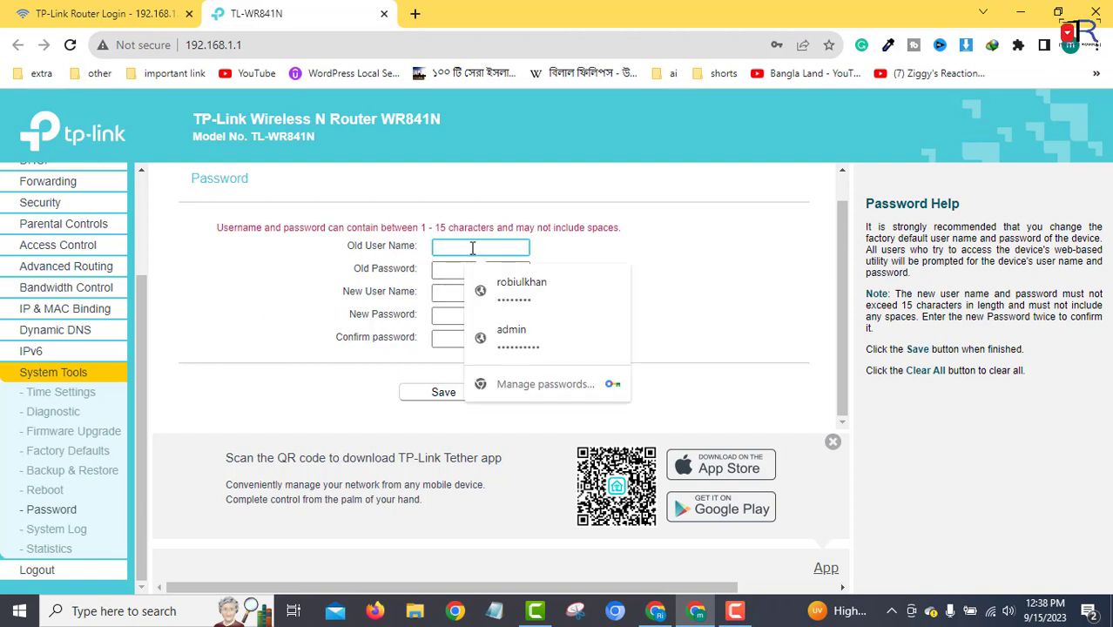
type("admin")
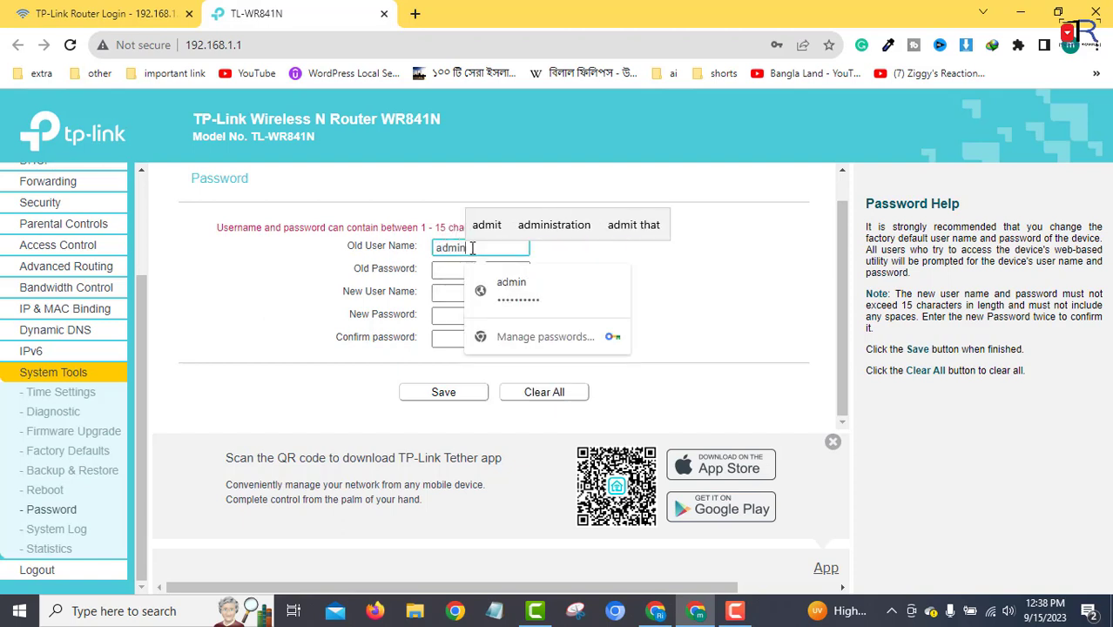
left_click(622, 256)
left_click(494, 272)
double_click(484, 249)
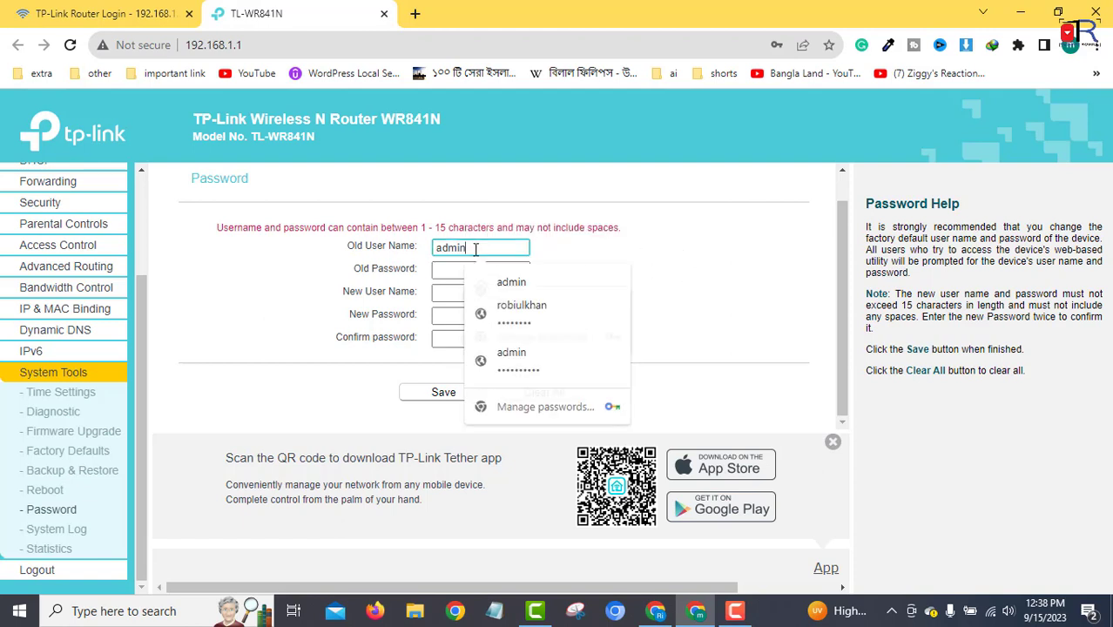
left_click(447, 269)
key("ctrl+v")
Step: Enter the new login password twice and save the new credentials
left_click(717, 254)
left_click(488, 293)
left_click(493, 327)
left_click(483, 317)
type("••")
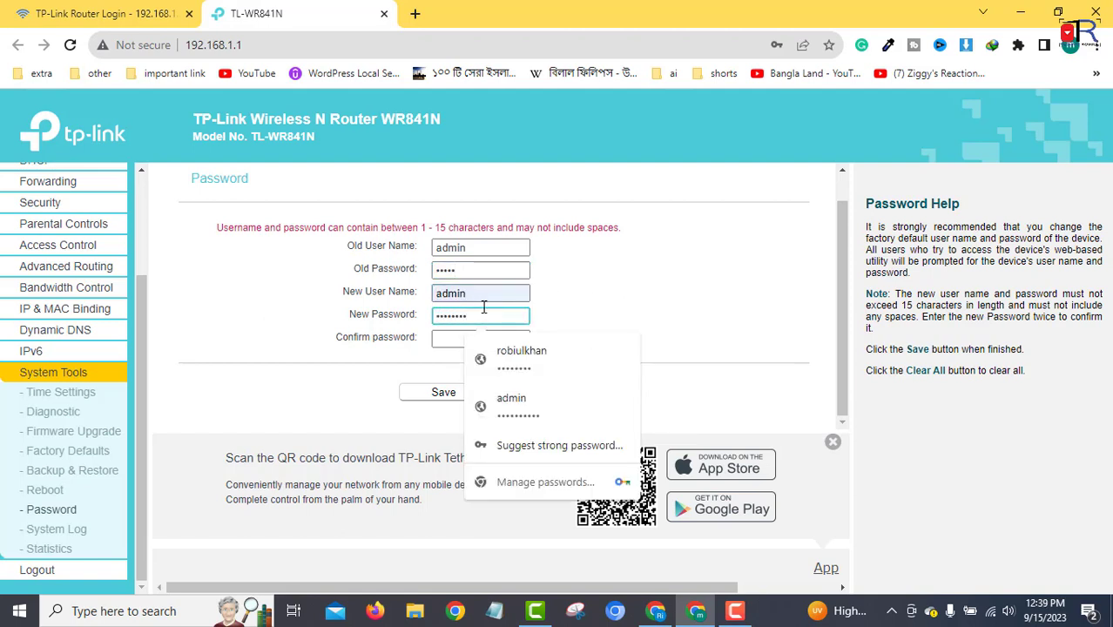
left_click(453, 336)
type("••••••••")
left_click(580, 313)
left_click(475, 318)
left_click(437, 395)
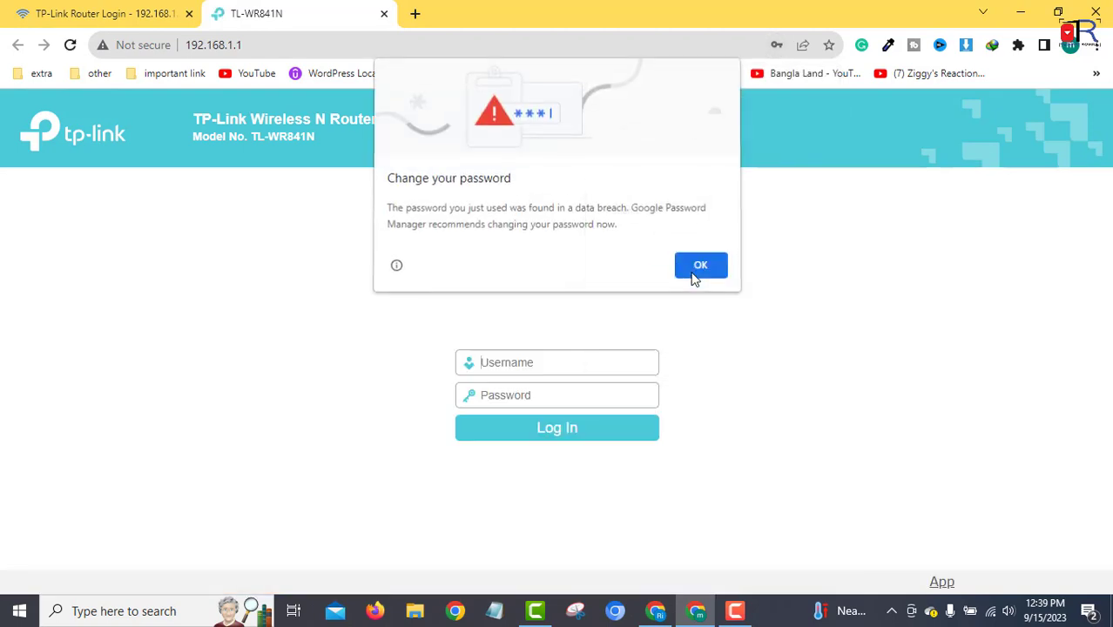
Step: Dismiss the browser password prompts and log back in with the router user name and password
left_click(693, 265)
left_click(787, 279)
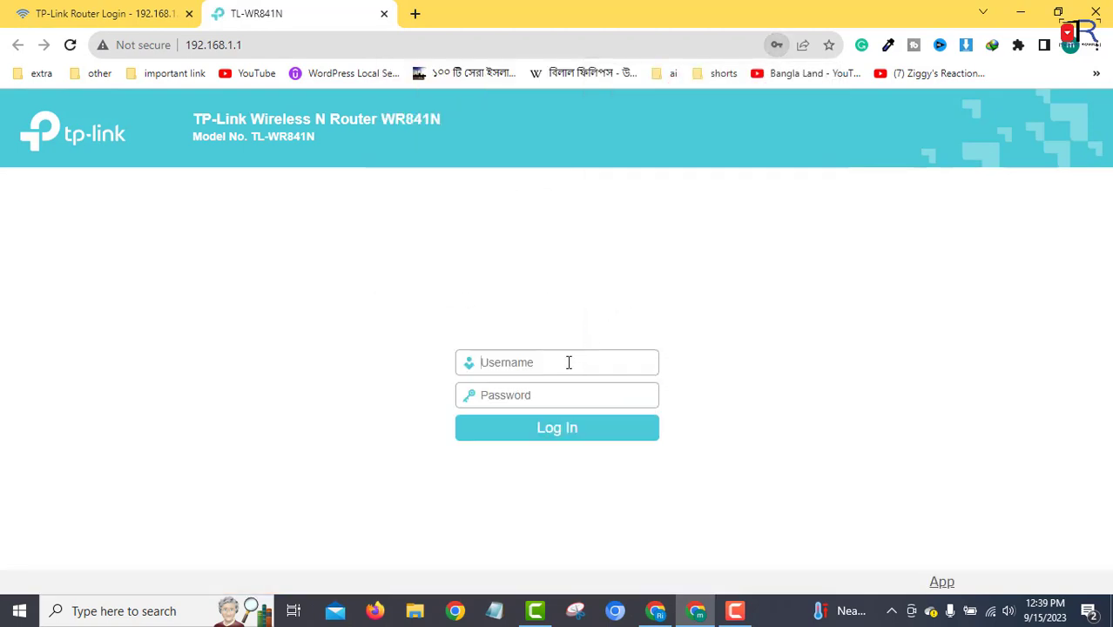
left_click(568, 361)
type("ad")
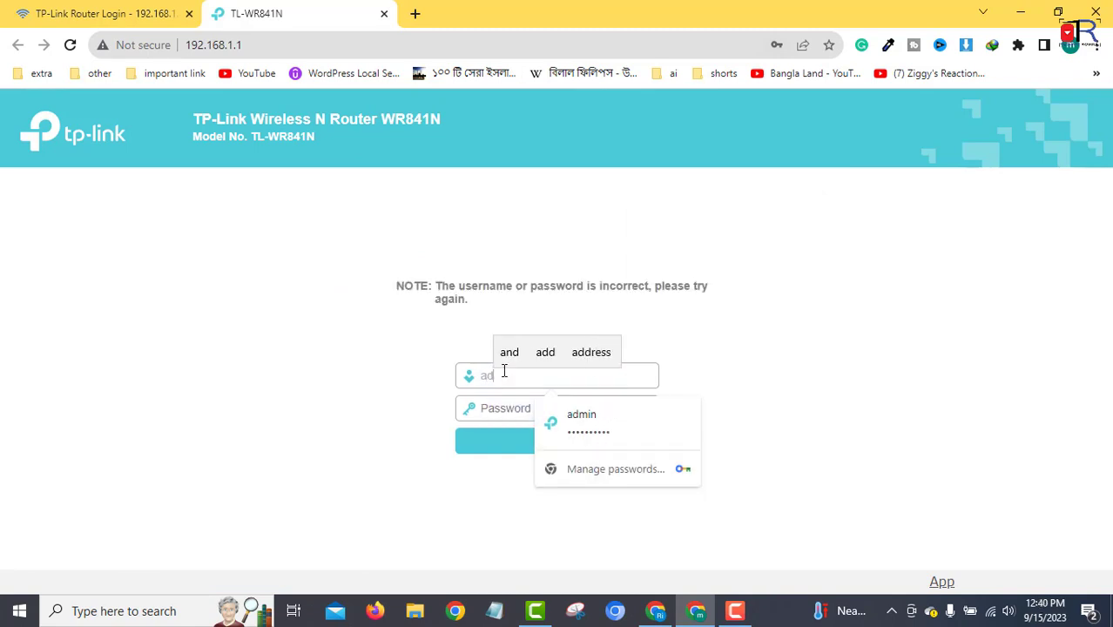
type("min")
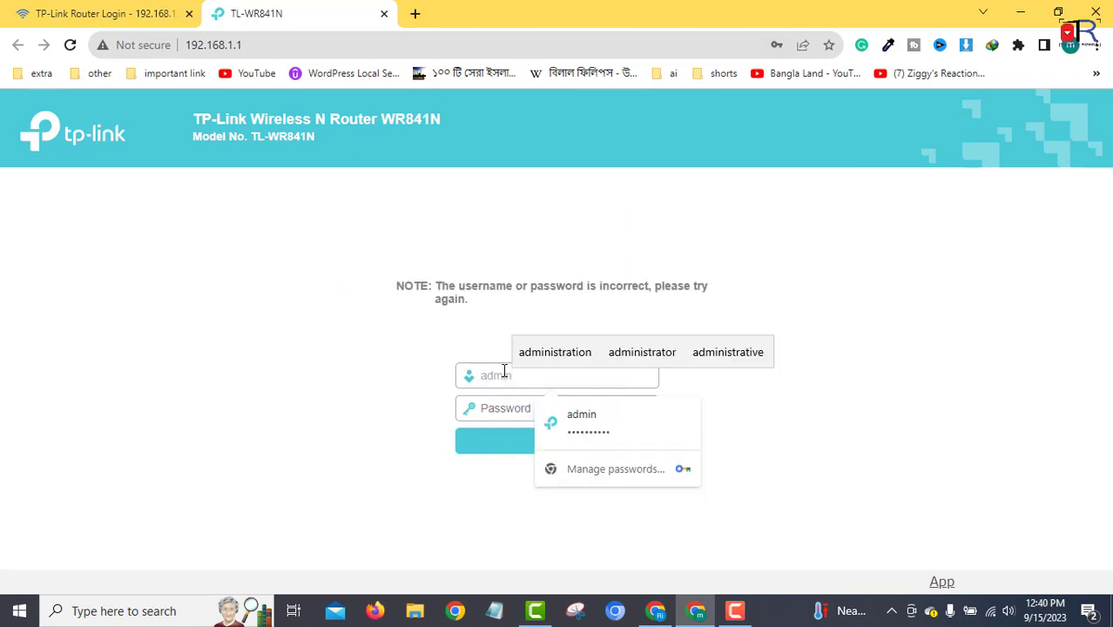
left_click(522, 409)
key("Return")
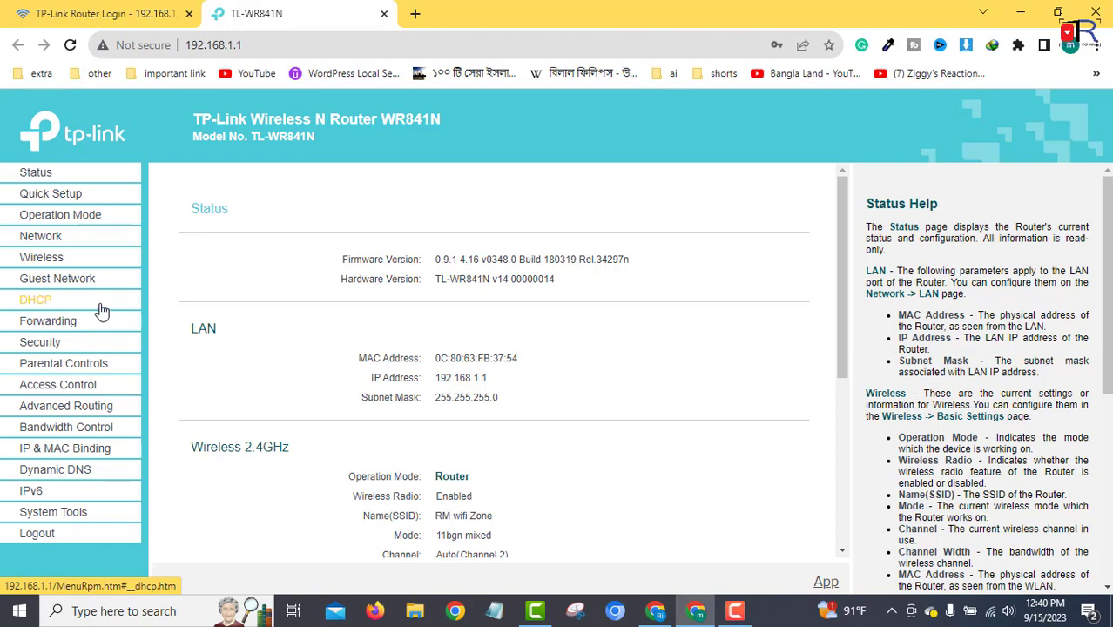
Step: Copy the OnePlus-7-Pro's MAC from DHCP Clients List into Notepad, then open Wireless MAC Filtering
left_click(48, 311)
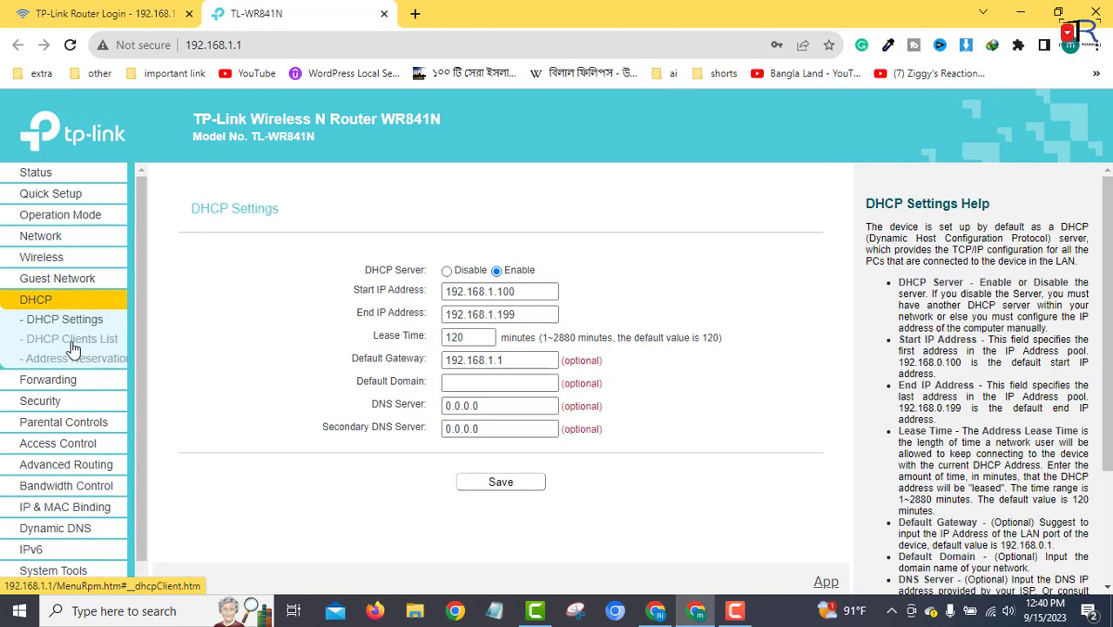
left_click(73, 341)
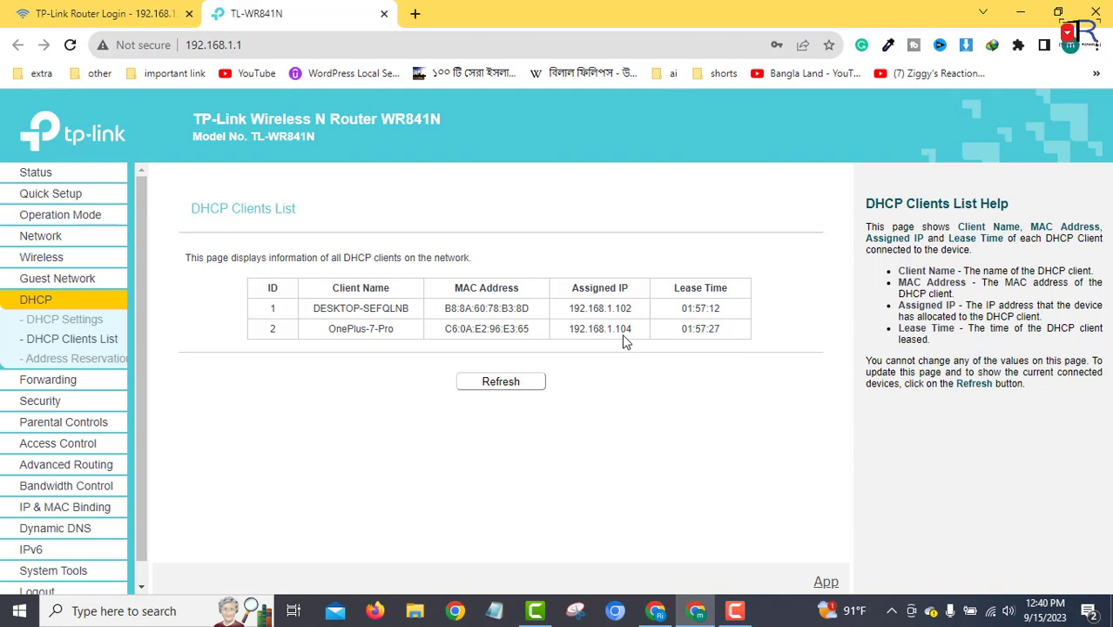
left_click_drag(537, 334, 442, 331)
key("ctrl+c")
left_click(495, 610)
key("alt+Tab")
left_click(578, 380)
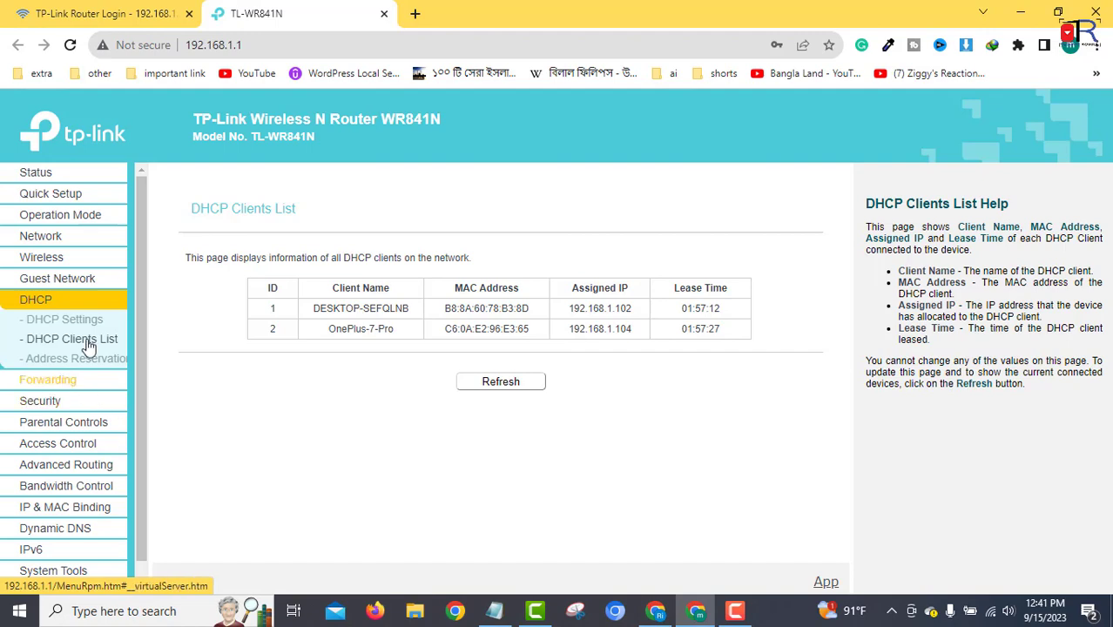
left_click(76, 258)
left_click(81, 338)
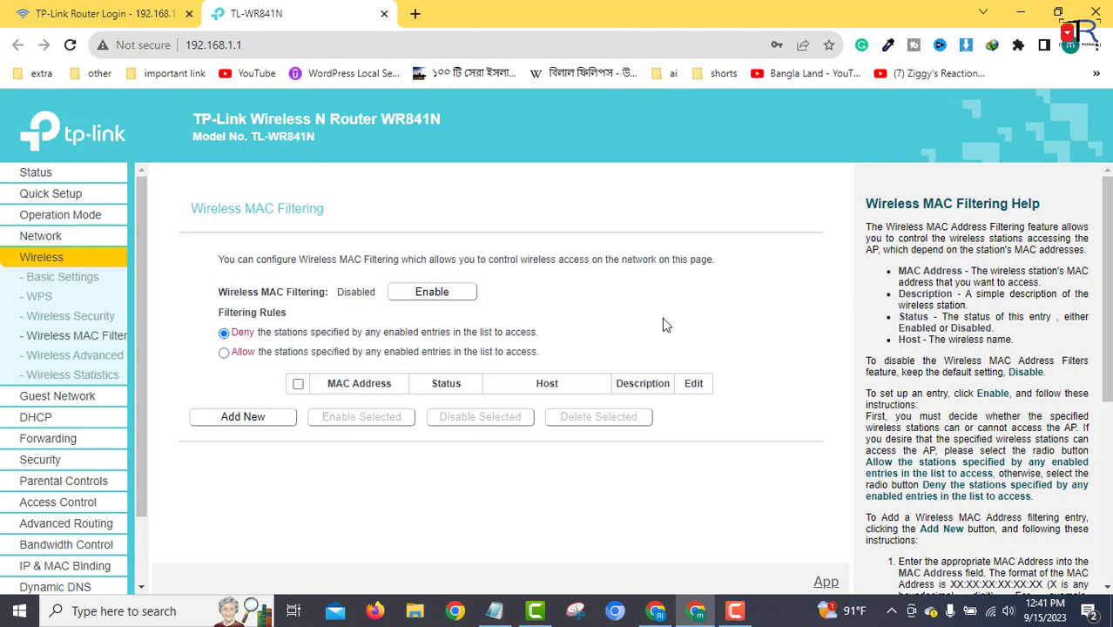
left_click(261, 418)
left_click(473, 290)
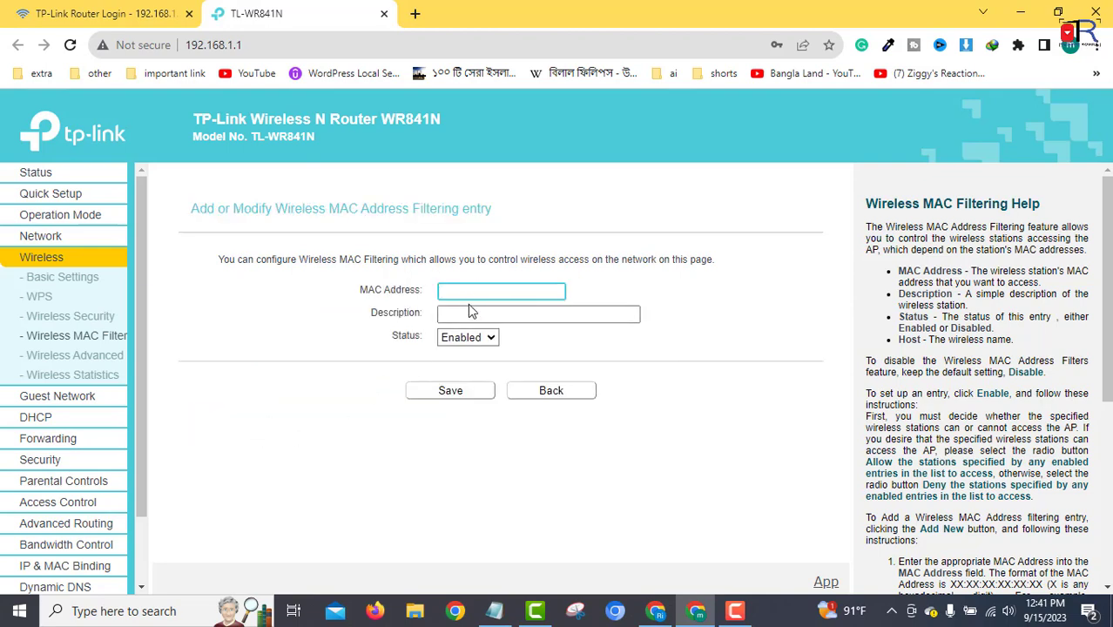
key("ctrl+v")
left_click(506, 313)
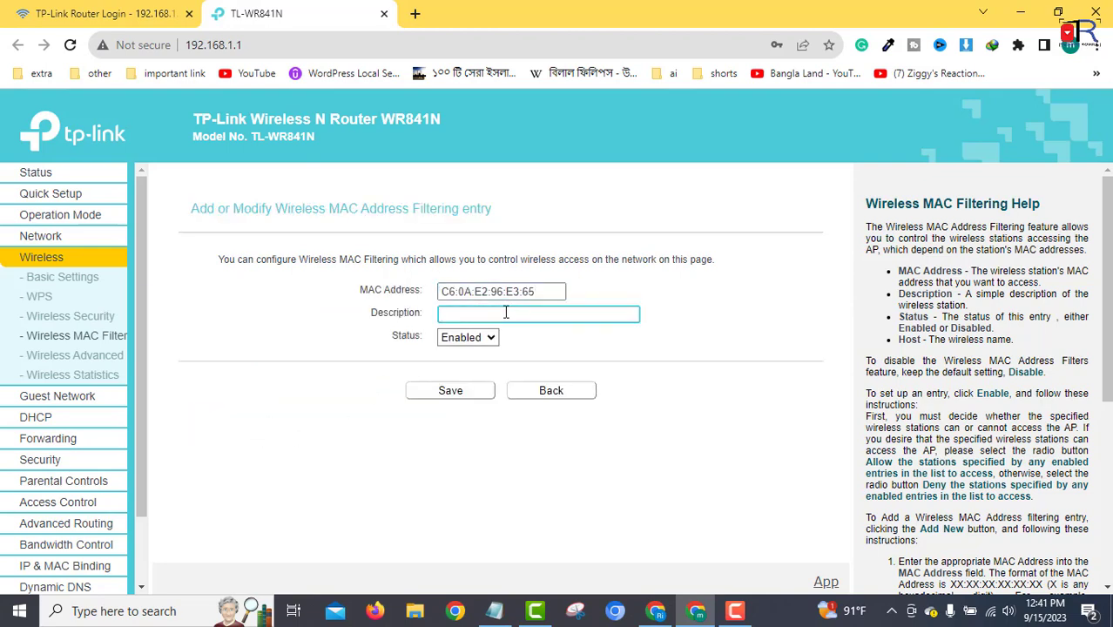
type("one plus")
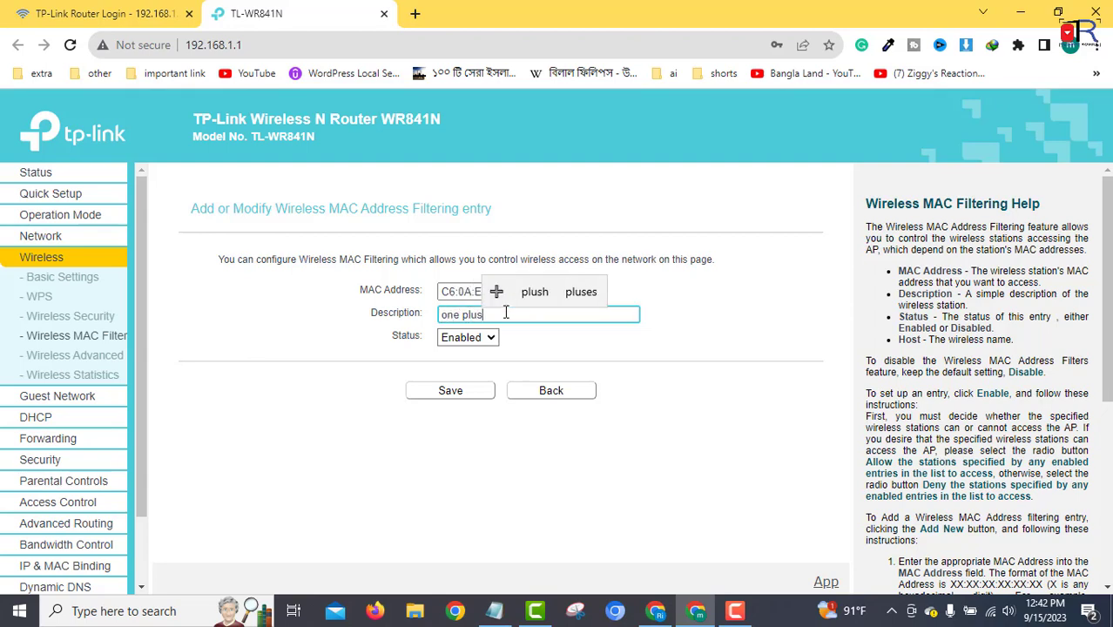
left_click(702, 338)
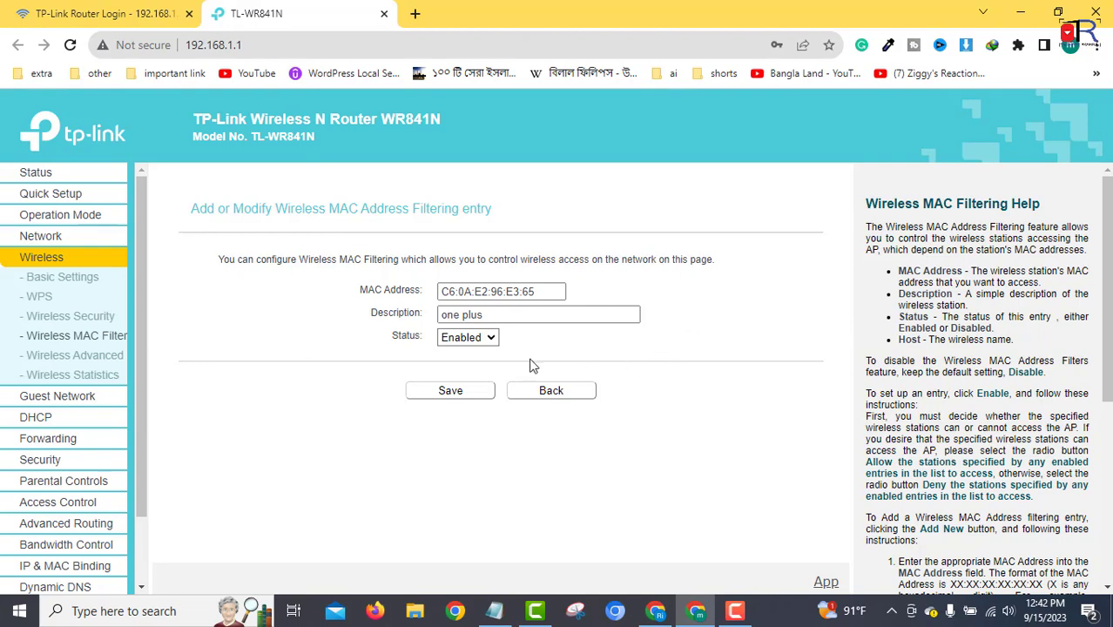
left_click(490, 341)
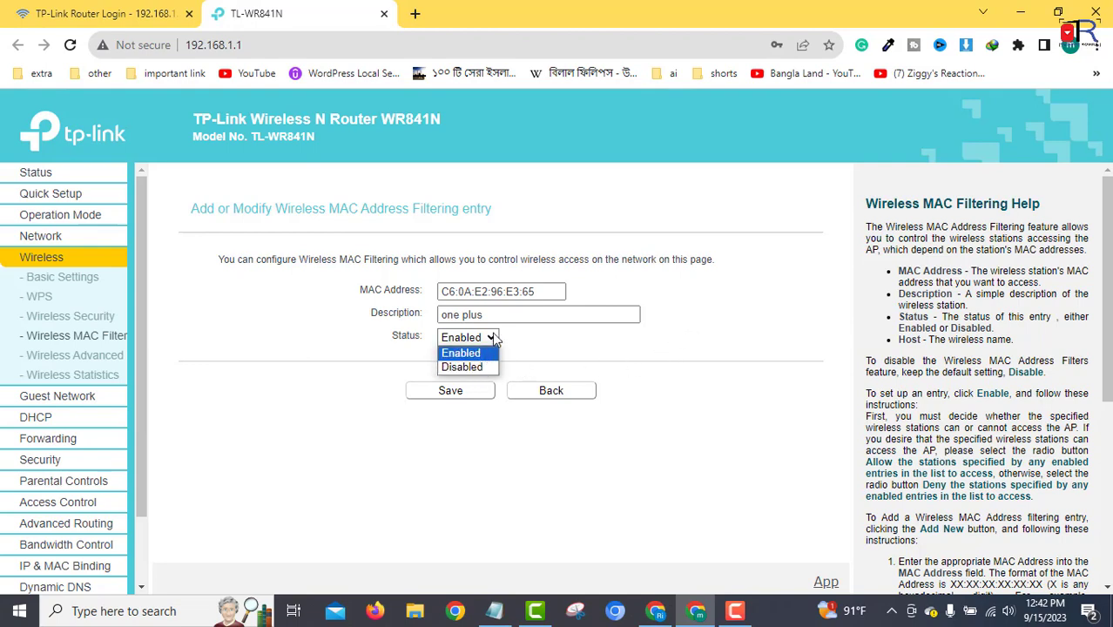
left_click(490, 352)
left_click(457, 392)
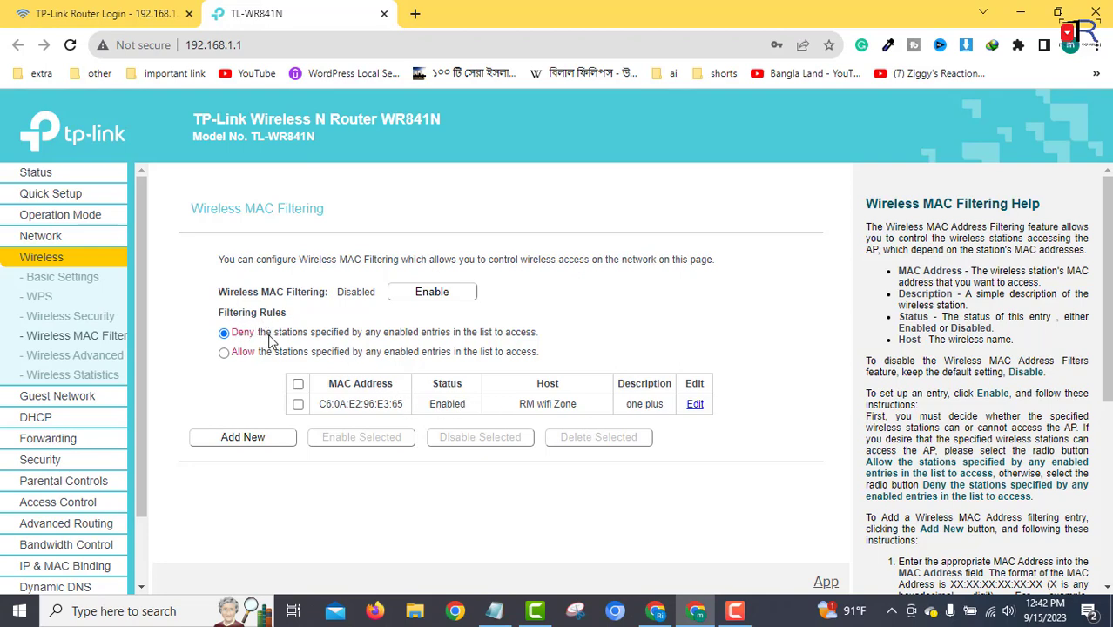
Step: Toggle wireless MAC filtering on then off, and go to DHCP > DHCP Clients List
left_click(456, 294)
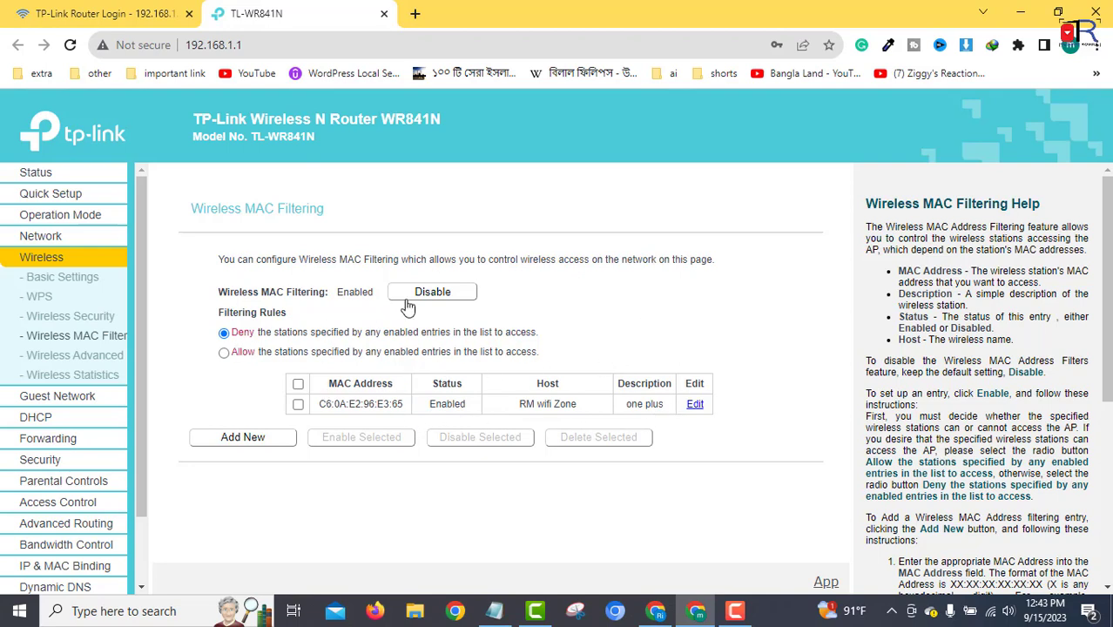
left_click(433, 294)
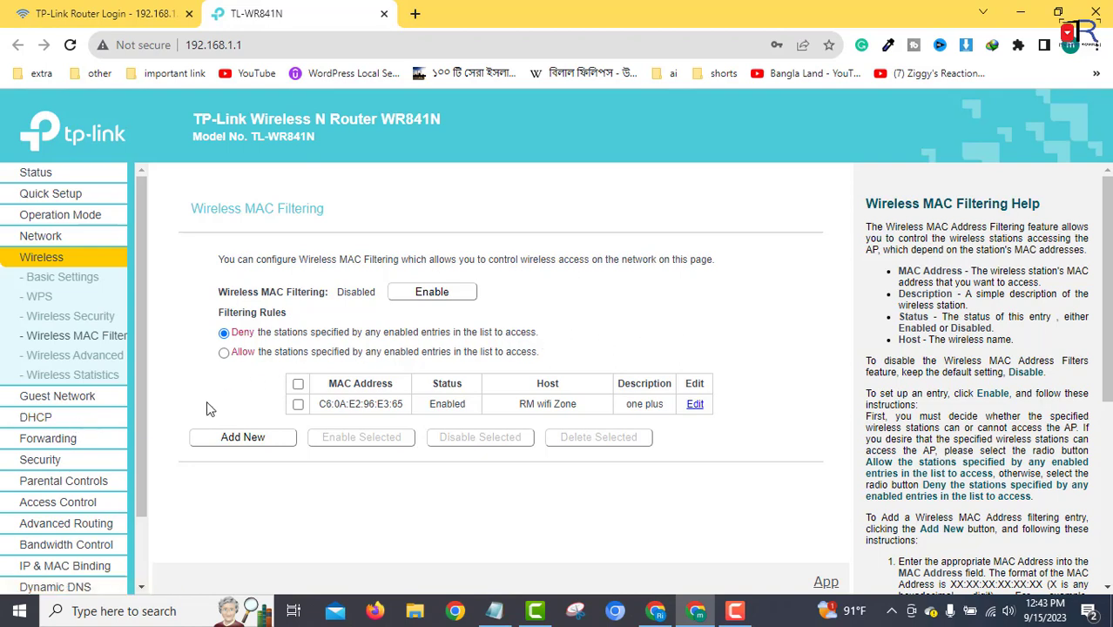
left_click(55, 423)
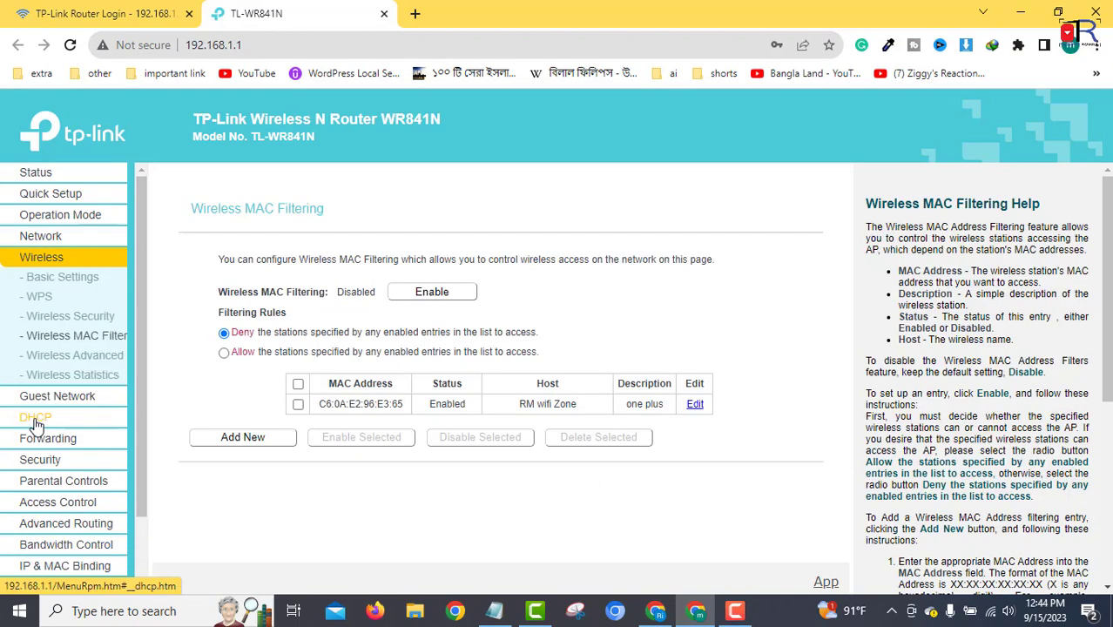
left_click(39, 418)
left_click(70, 340)
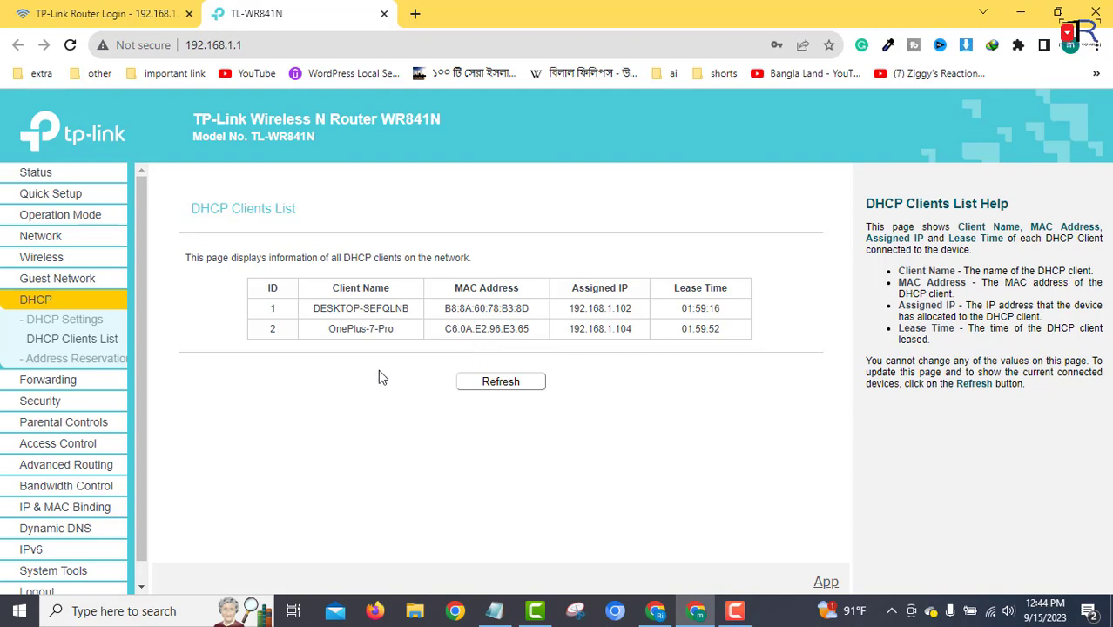
left_click_drag(528, 308, 440, 312)
key("ctrl+c")
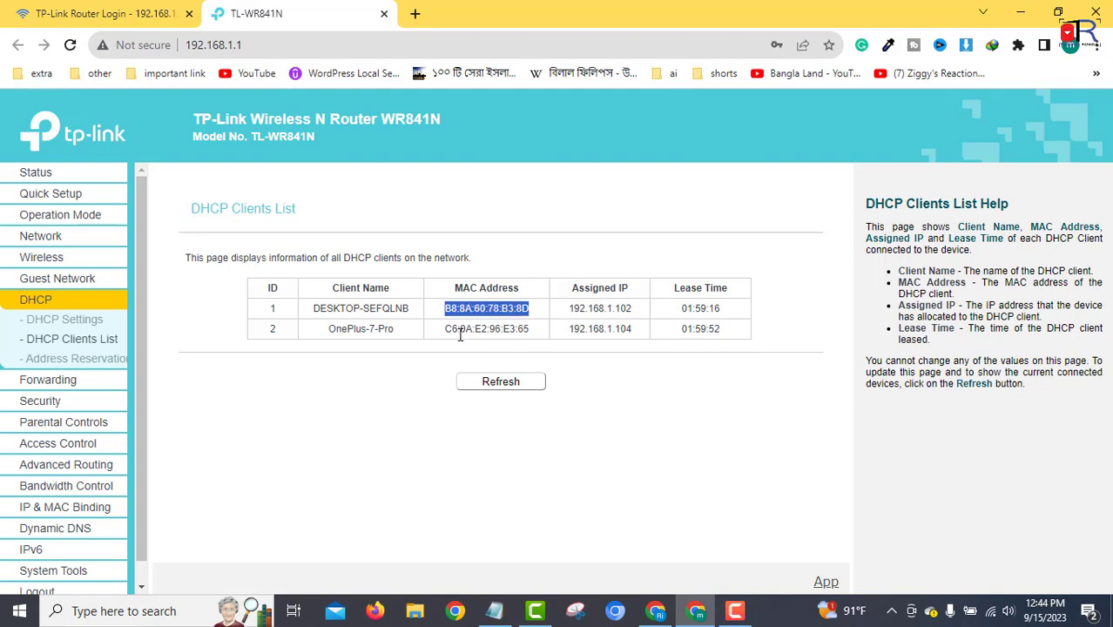
left_click(503, 611)
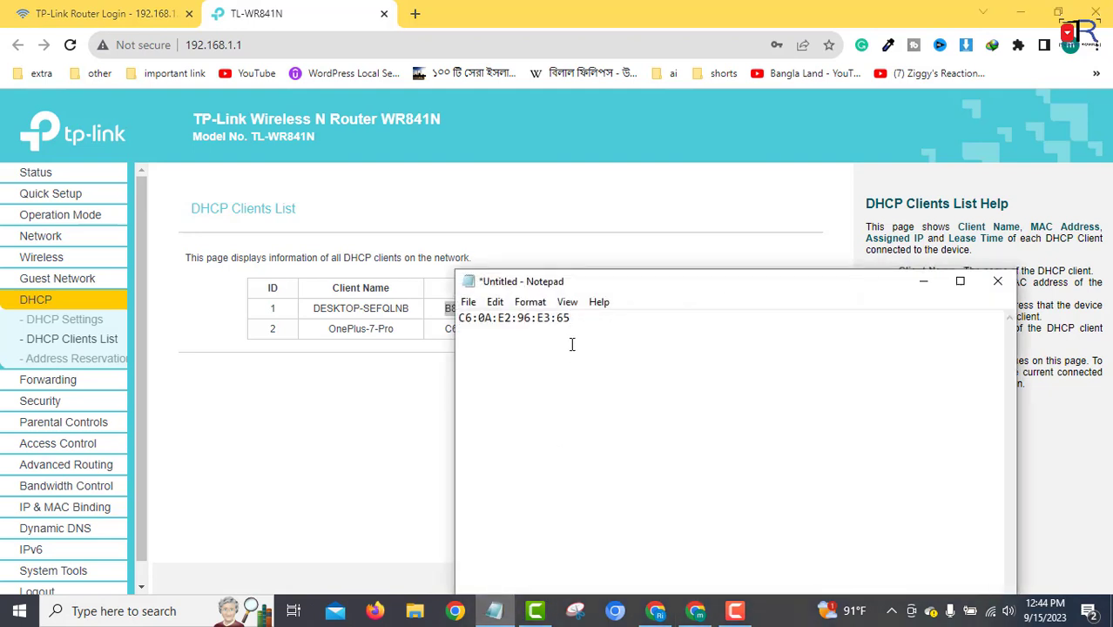
key("ctrl+v")
left_click(924, 282)
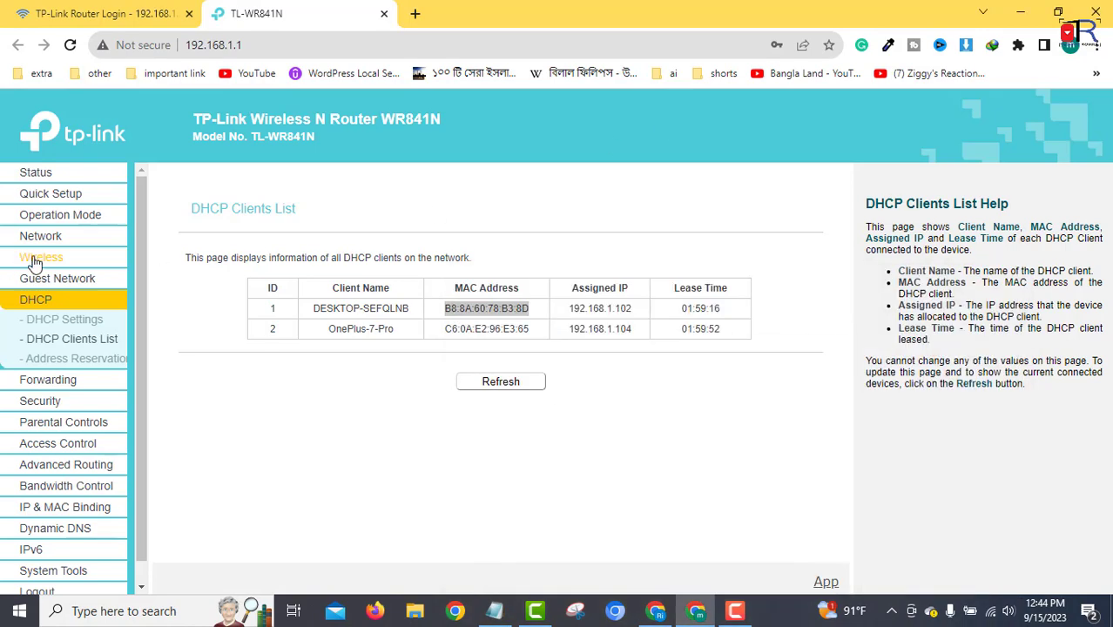
Step: Add a MAC filter entry for B8:8A:60:78:B3:8D described as 'desktop' and save it
left_click(35, 262)
left_click(81, 338)
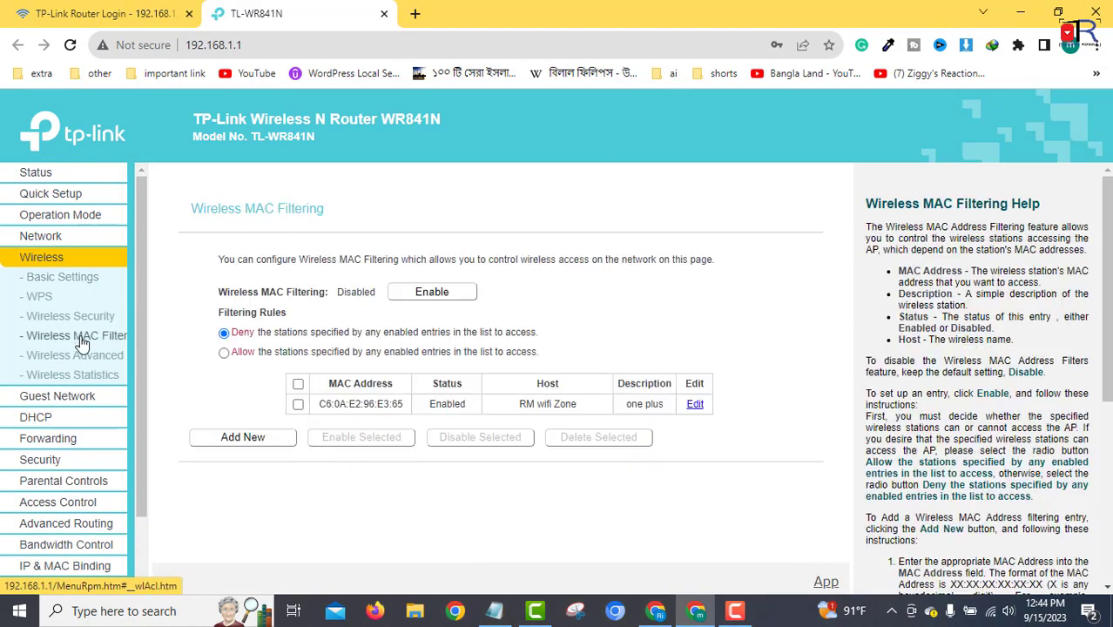
left_click(244, 438)
left_click(510, 294)
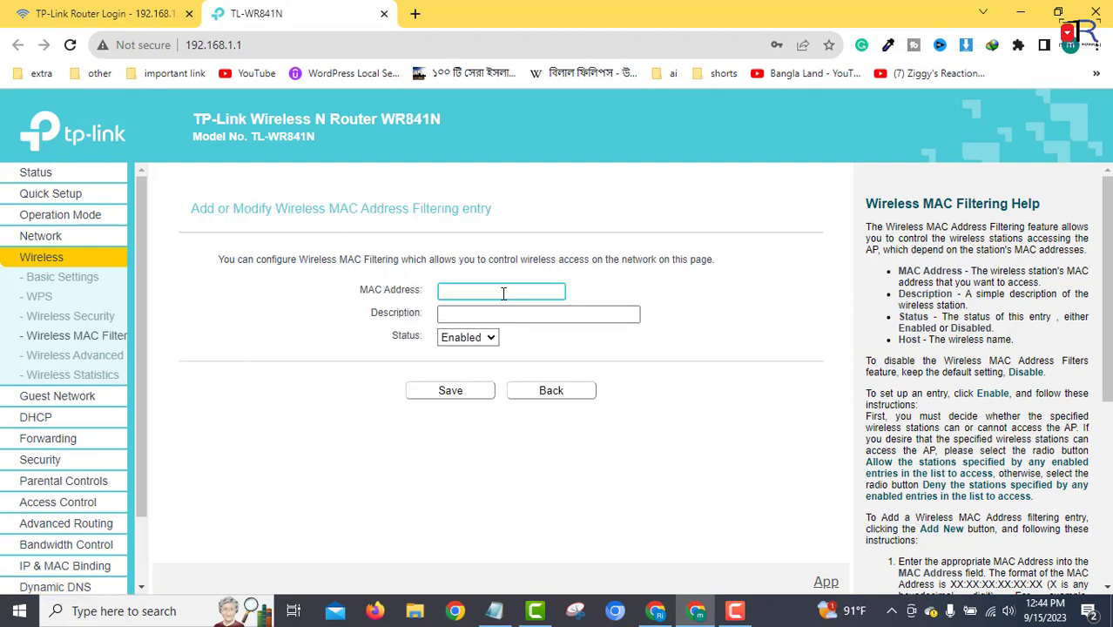
key("ctrl+v")
left_click(522, 316)
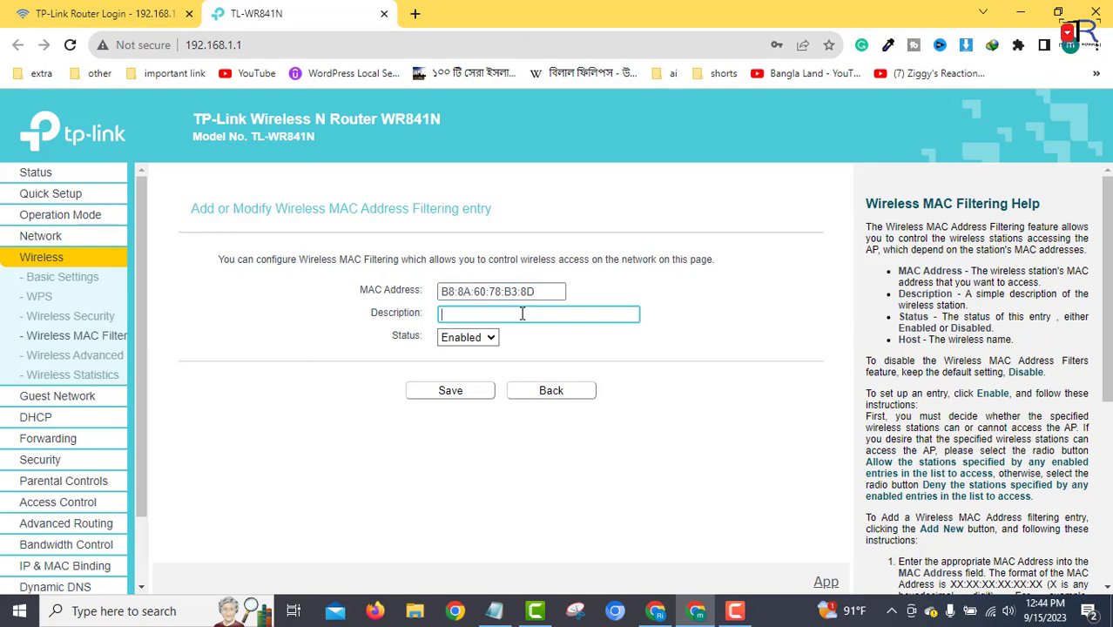
type("desktop")
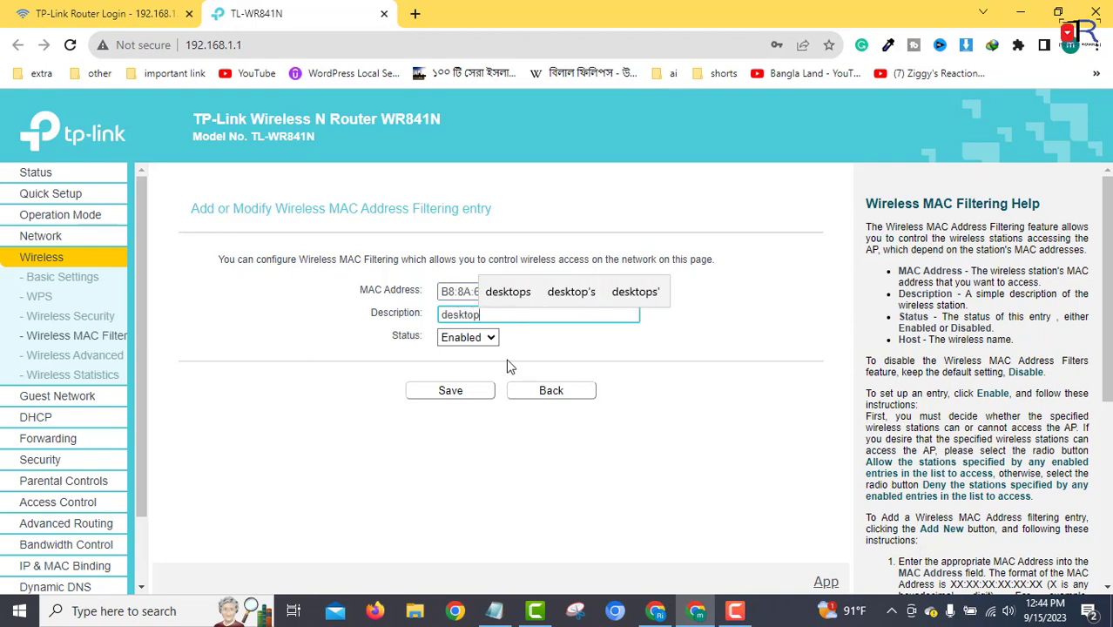
left_click(468, 397)
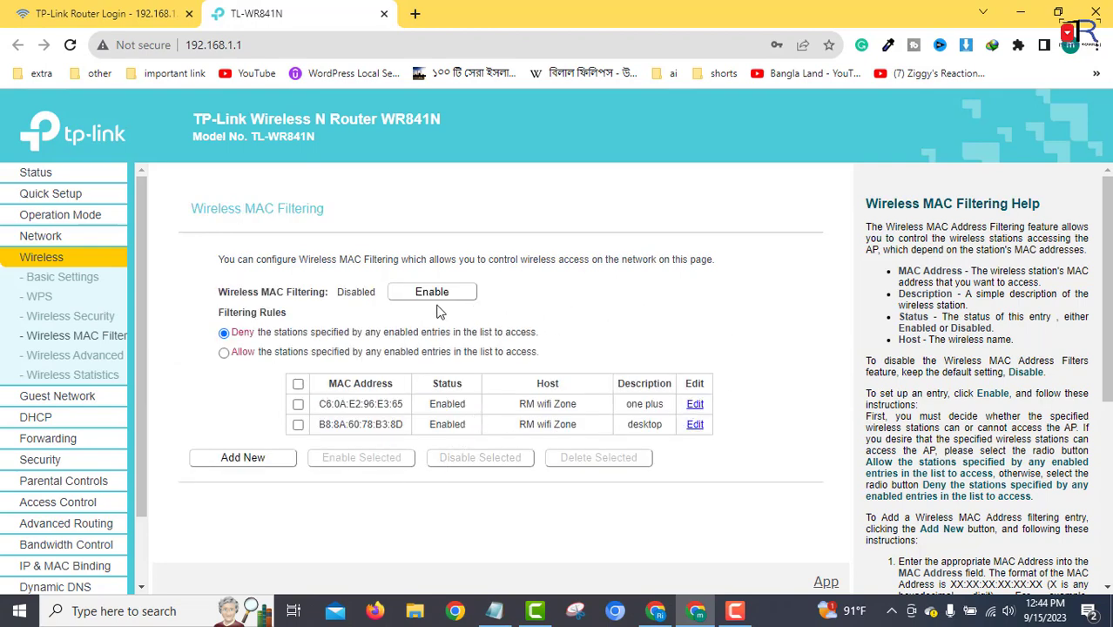
Step: Select the 'Allow the stations specified' rule, enable MAC filtering, and back out of Add New
left_click(224, 352)
left_click(460, 295)
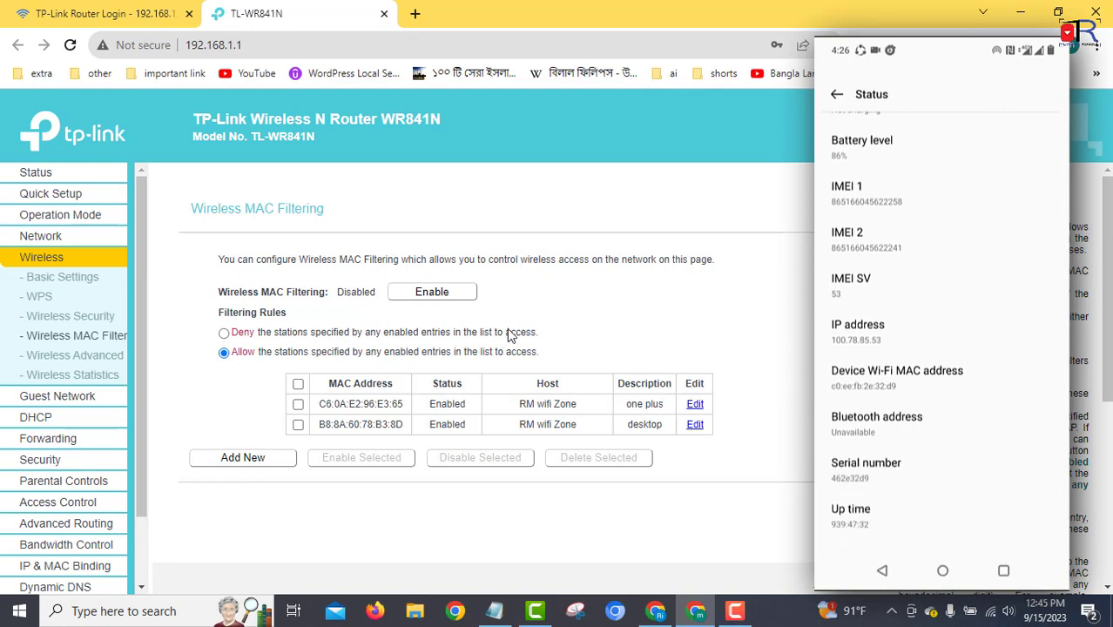
left_click(244, 459)
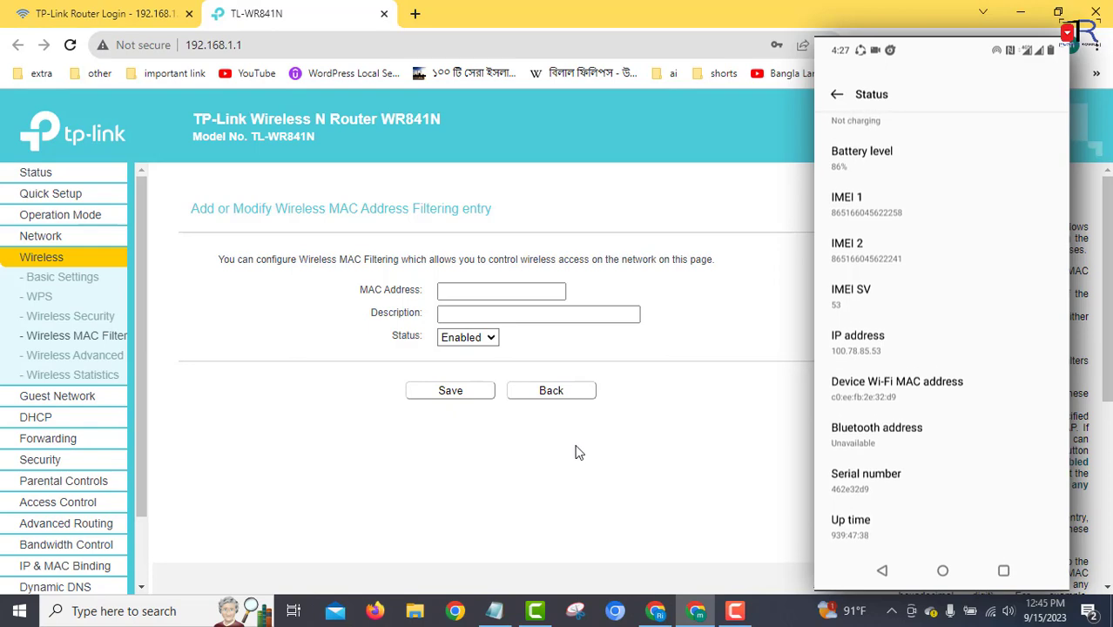
left_click(588, 400)
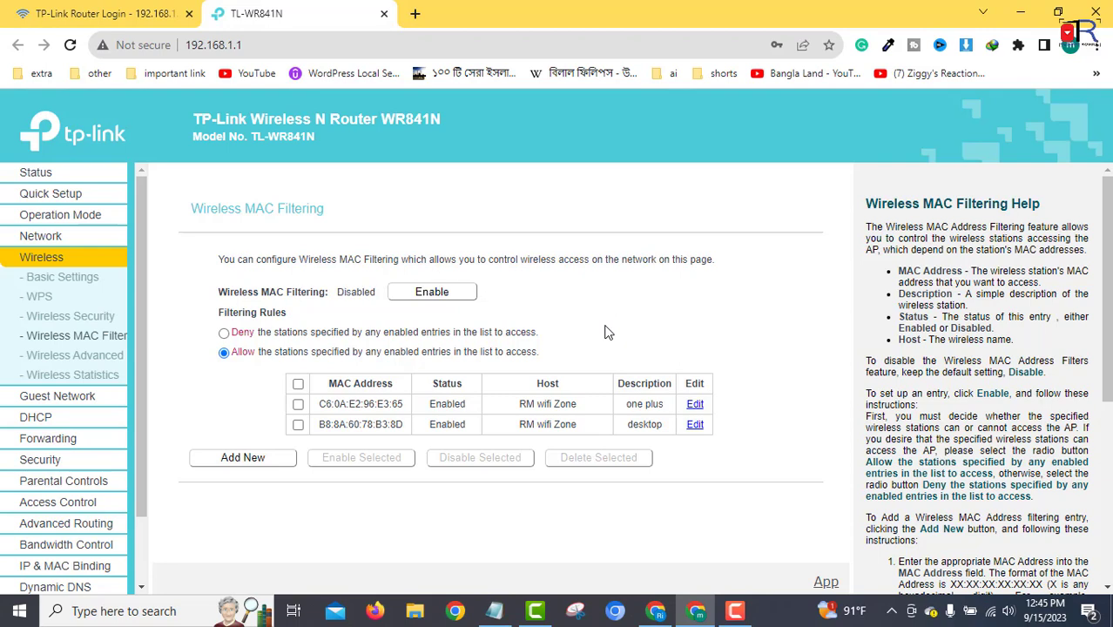
left_click(61, 421)
Step: Refresh the DHCP Clients List and copy the Android client's MAC 3C:A1:0D:61:10:BB into Notepad
left_click(97, 339)
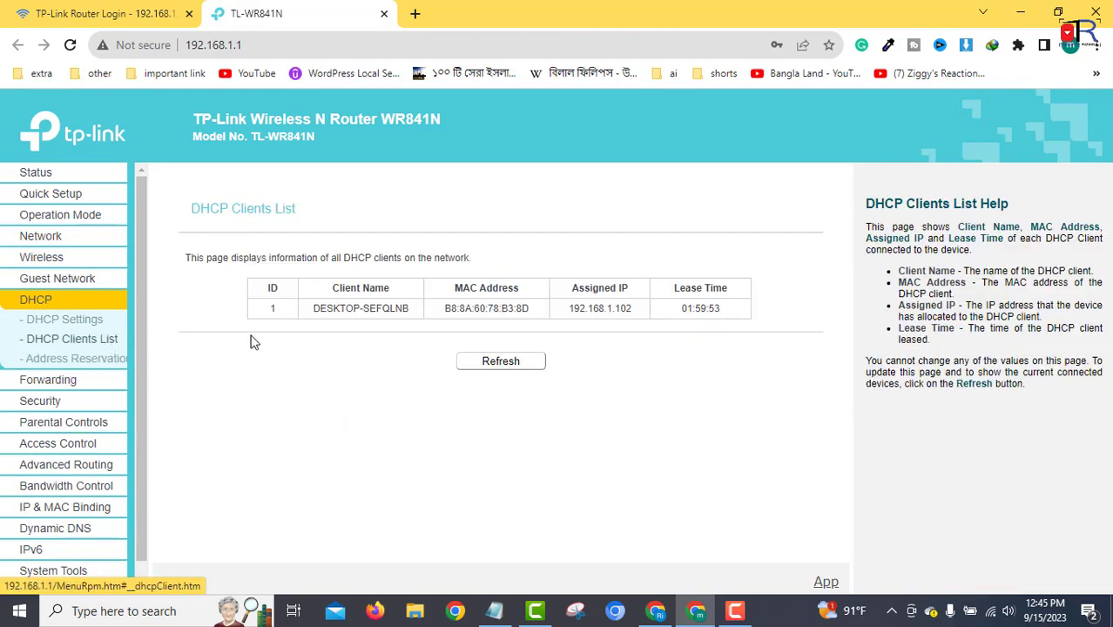
left_click(486, 363)
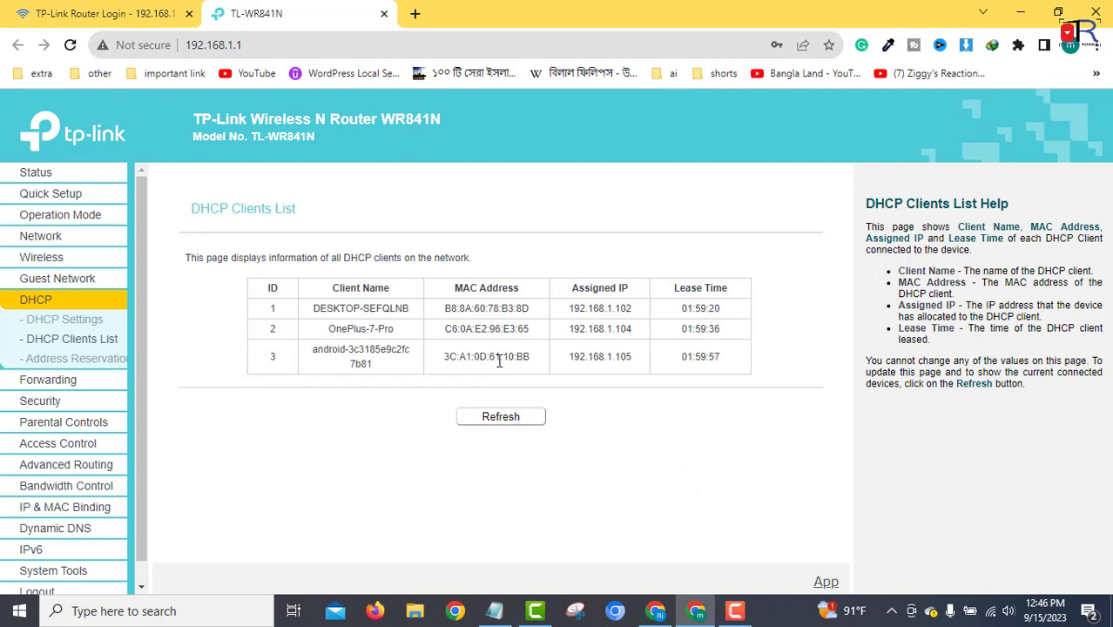
left_click_drag(445, 356, 529, 356)
key("ctrl+c")
left_click(495, 610)
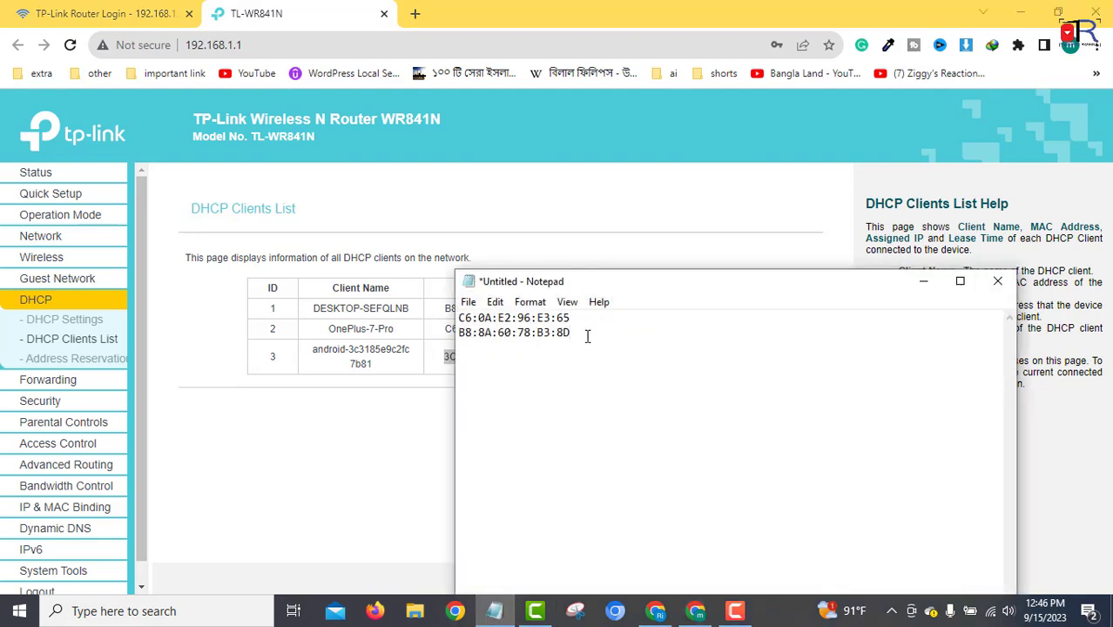
key("Return")
key("ctrl+v")
left_click(923, 282)
left_click(781, 294)
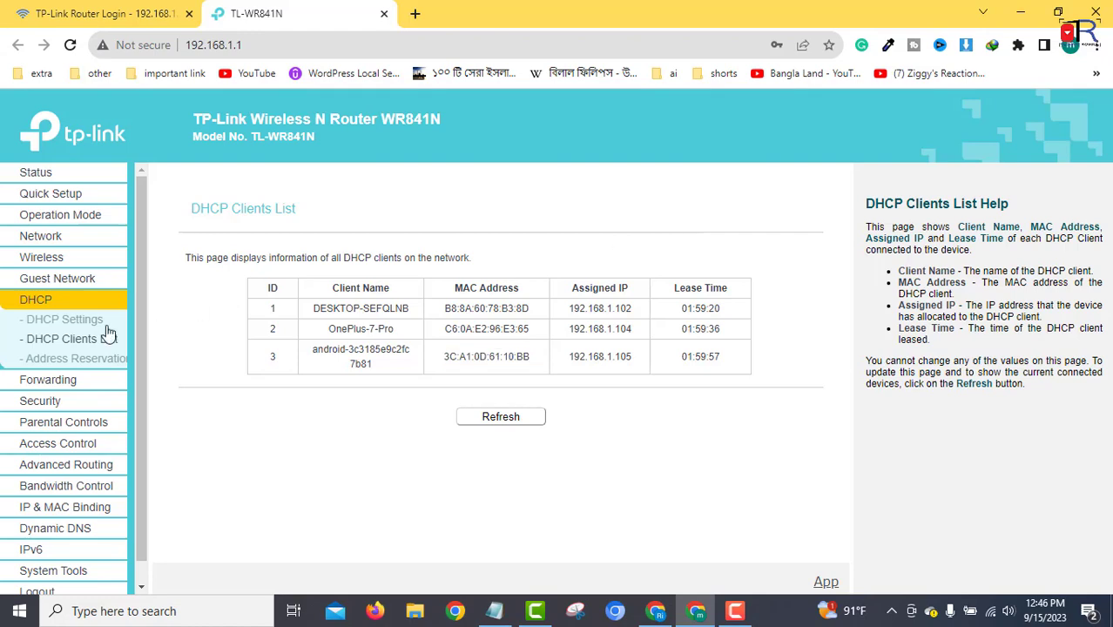
left_click(62, 256)
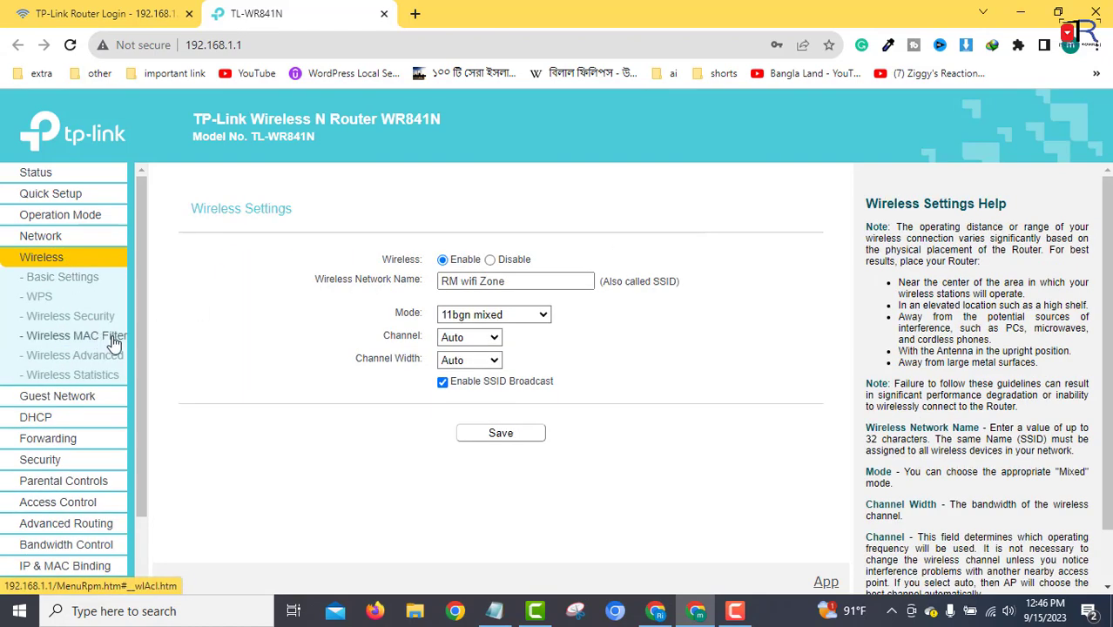
left_click(100, 341)
left_click(228, 460)
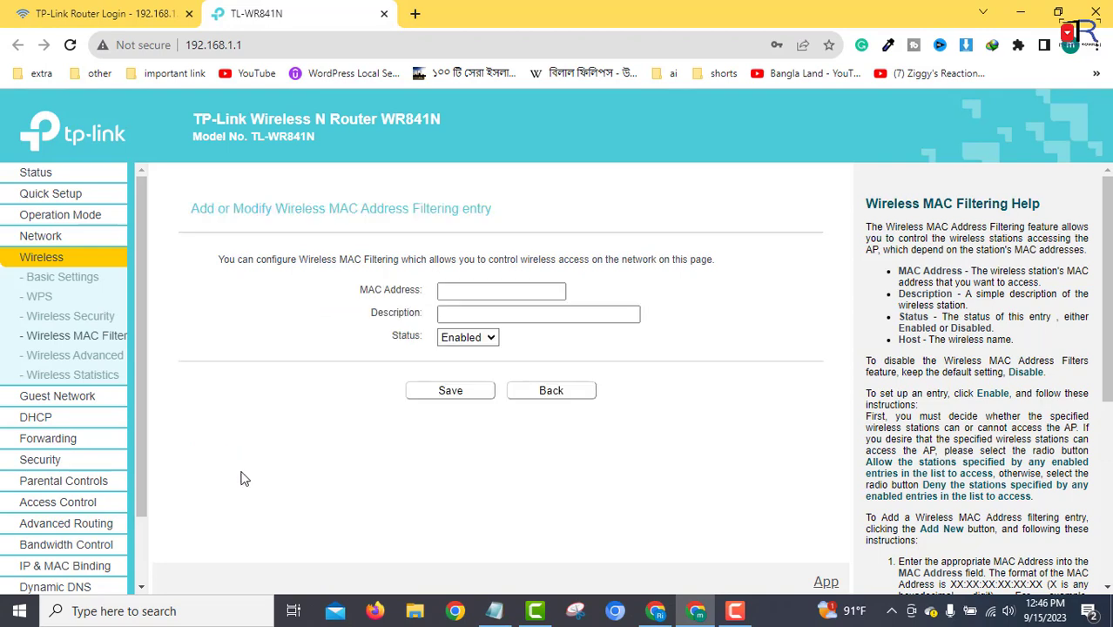
left_click(511, 297)
key("ctrl+v")
left_click(511, 321)
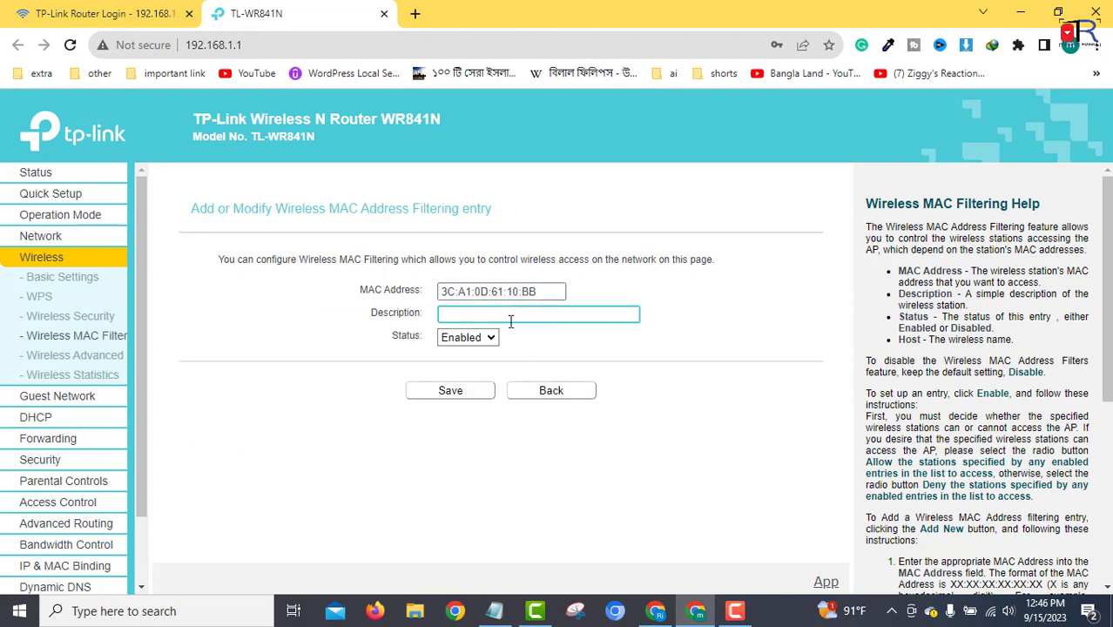
type("s")
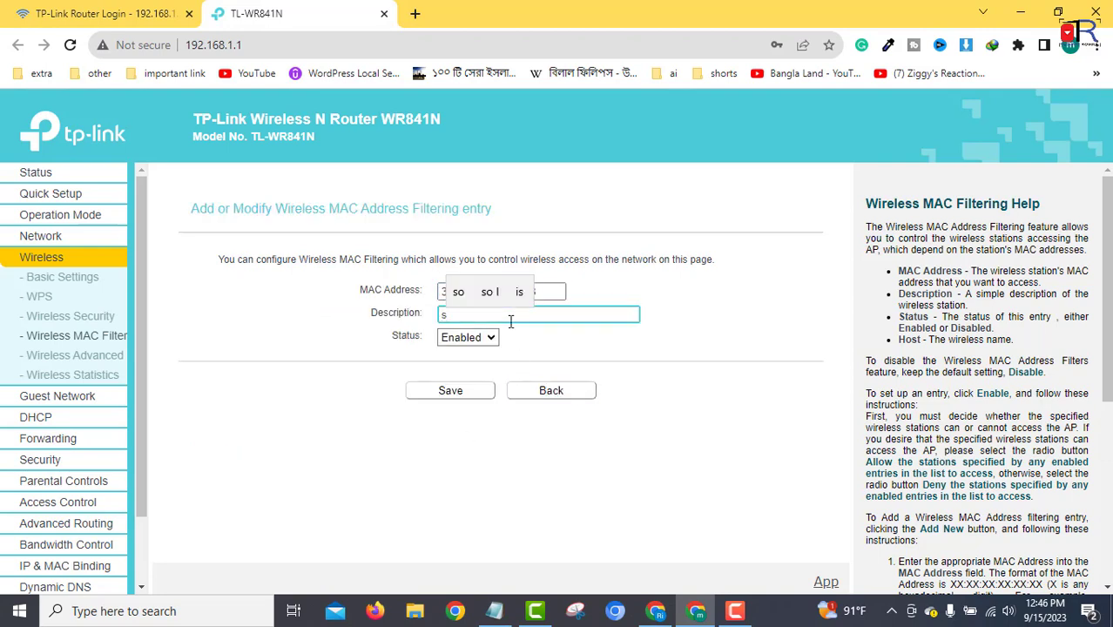
type("3 mini")
left_click(466, 399)
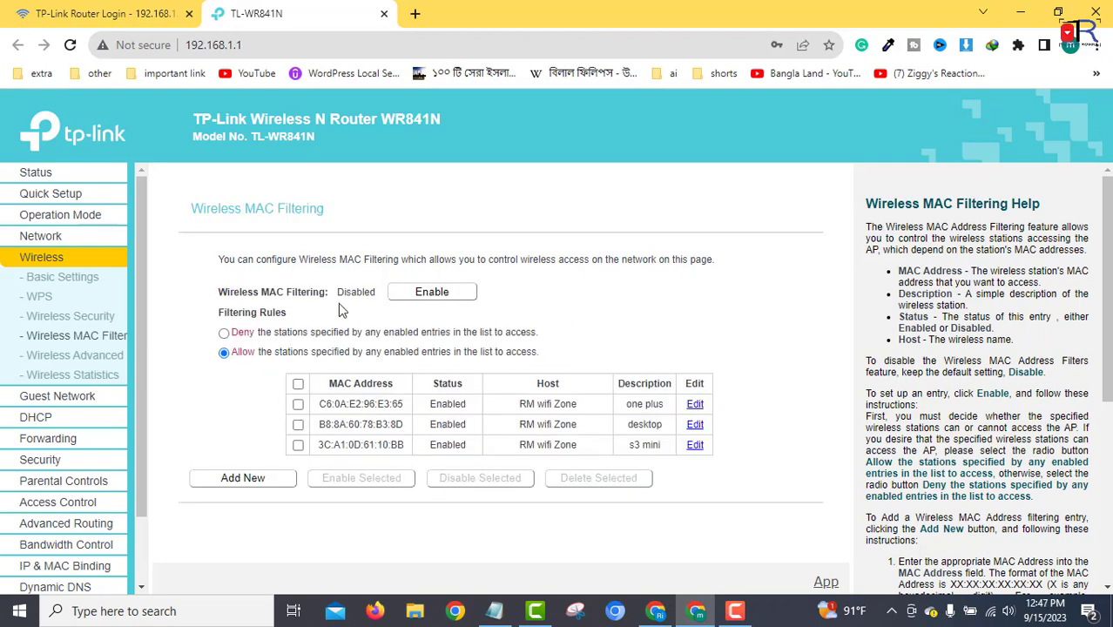
left_click(441, 296)
Step: Refresh the DHCP Clients List and paste the Android client's IP 192.168.1.105 into Notepad
left_click(35, 420)
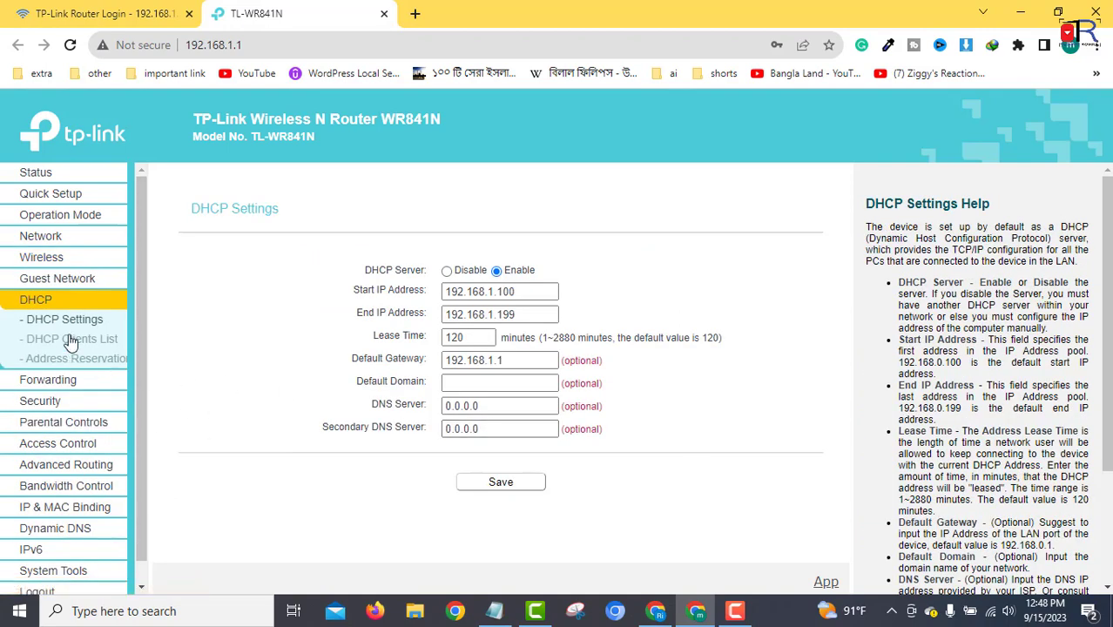
left_click(72, 339)
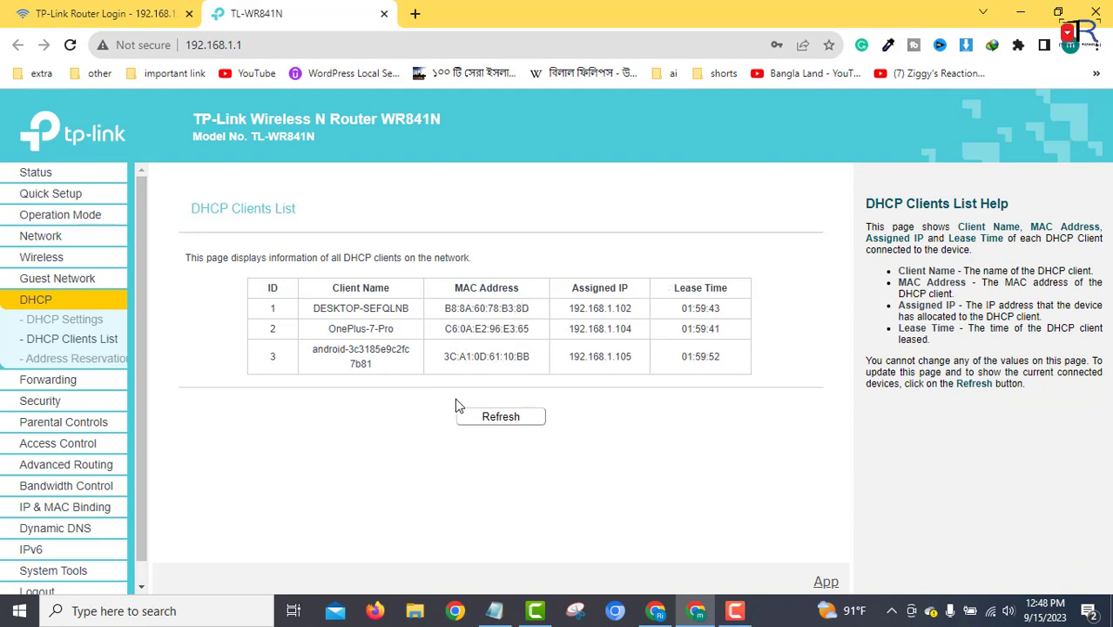
left_click(499, 423)
left_click_drag(634, 360, 576, 357)
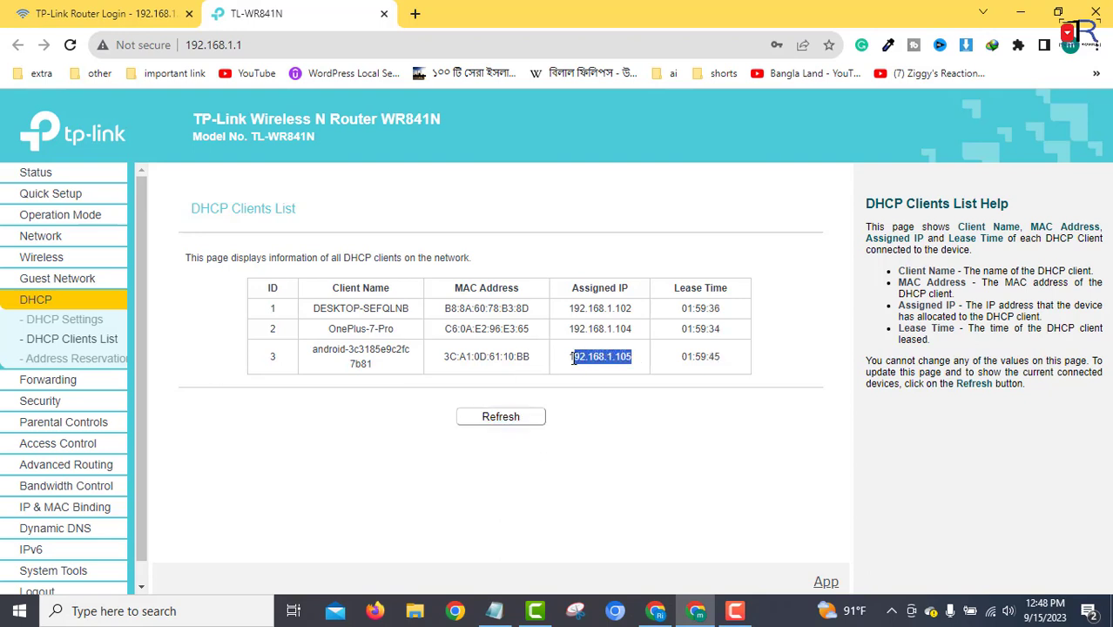
key("alt+Tab")
key("Tab")
type("192.168.1.105")
left_click(923, 281)
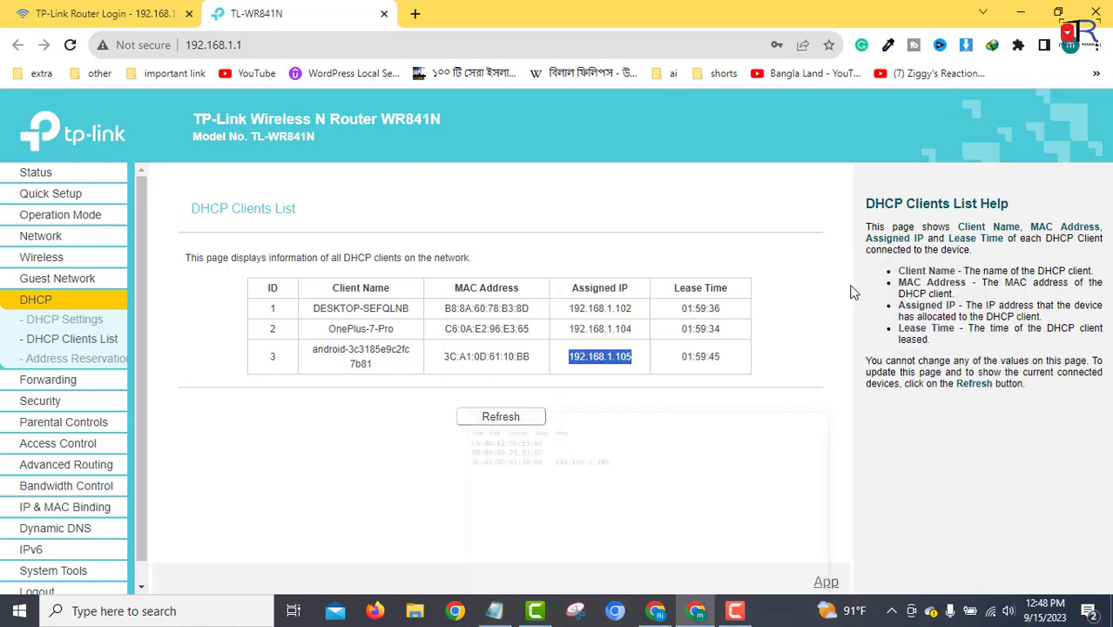
left_click(99, 368)
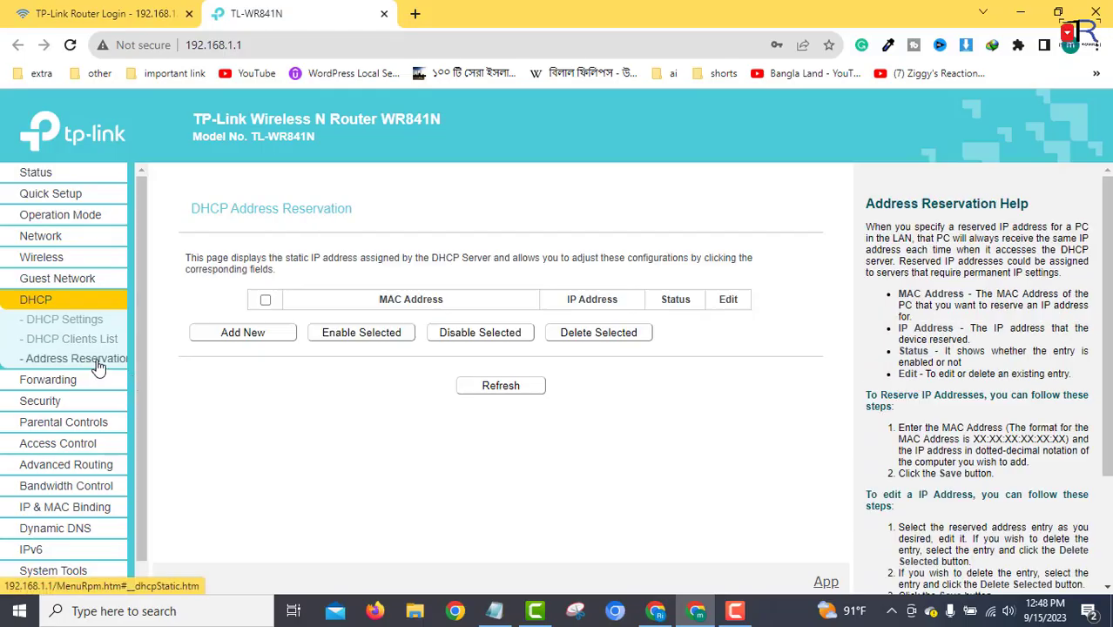
Step: Start a new address reservation and paste 192.168.1.105 as the reserved IP
left_click(257, 340)
left_click(480, 290)
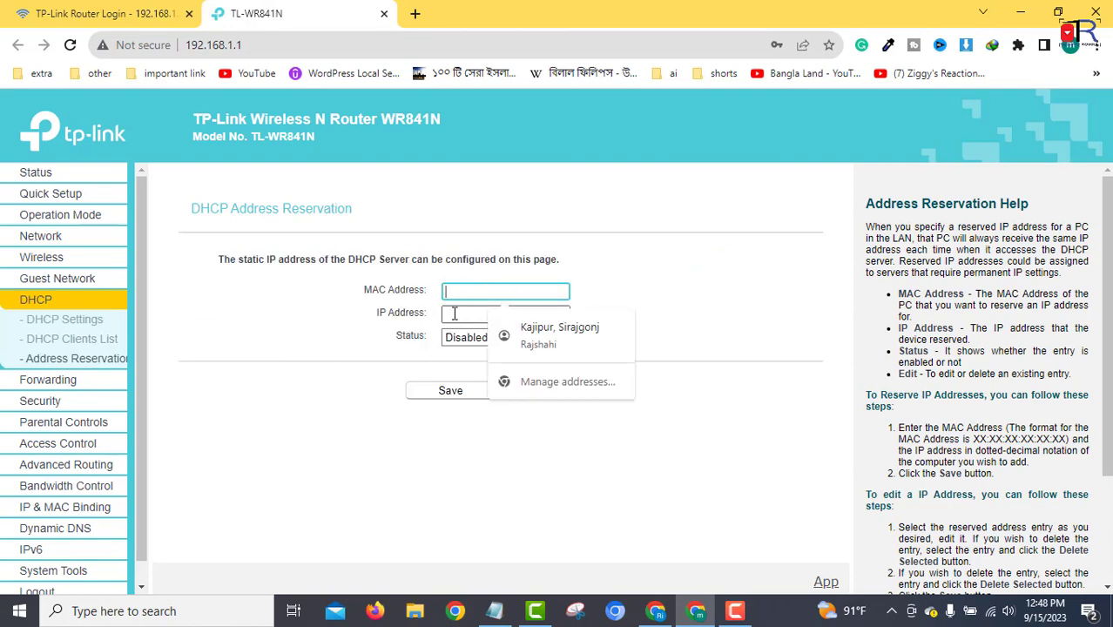
left_click(455, 313)
type("192.168.1.105")
Step: Copy the device MAC 3C:A1:0D:61:10:BB from the notes into the reservation's MAC field
left_click(486, 292)
left_click(494, 611)
left_click_drag(456, 345, 571, 346)
key("ctrl+c")
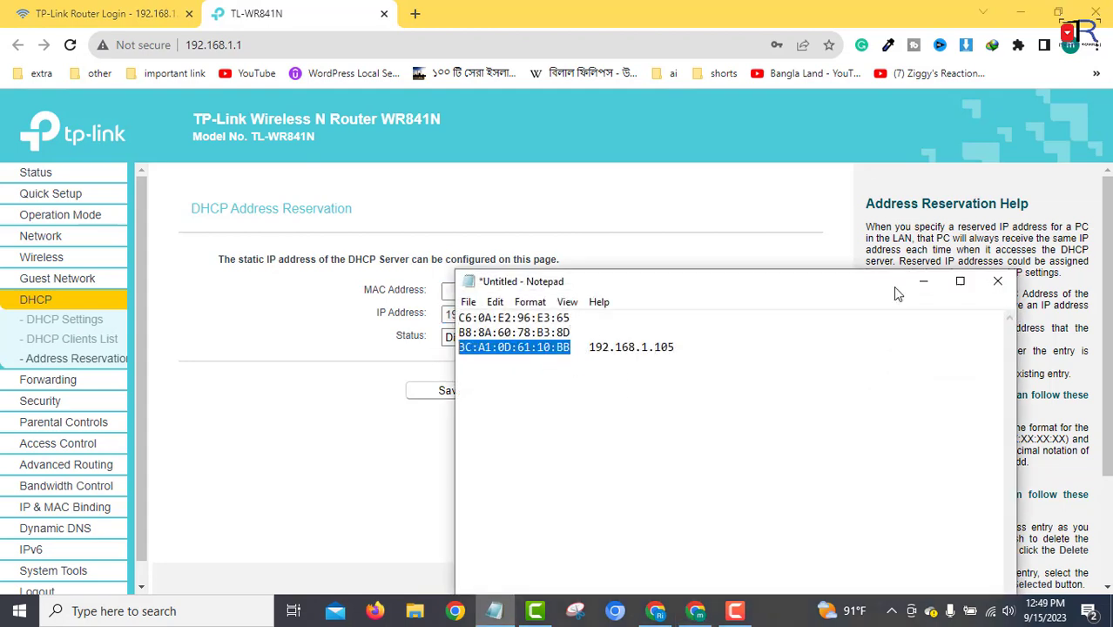
key("alt+Tab")
key("ctrl+v")
Step: Set the reservation status to Enabled and save it
left_click(523, 339)
left_click(489, 367)
left_click(450, 392)
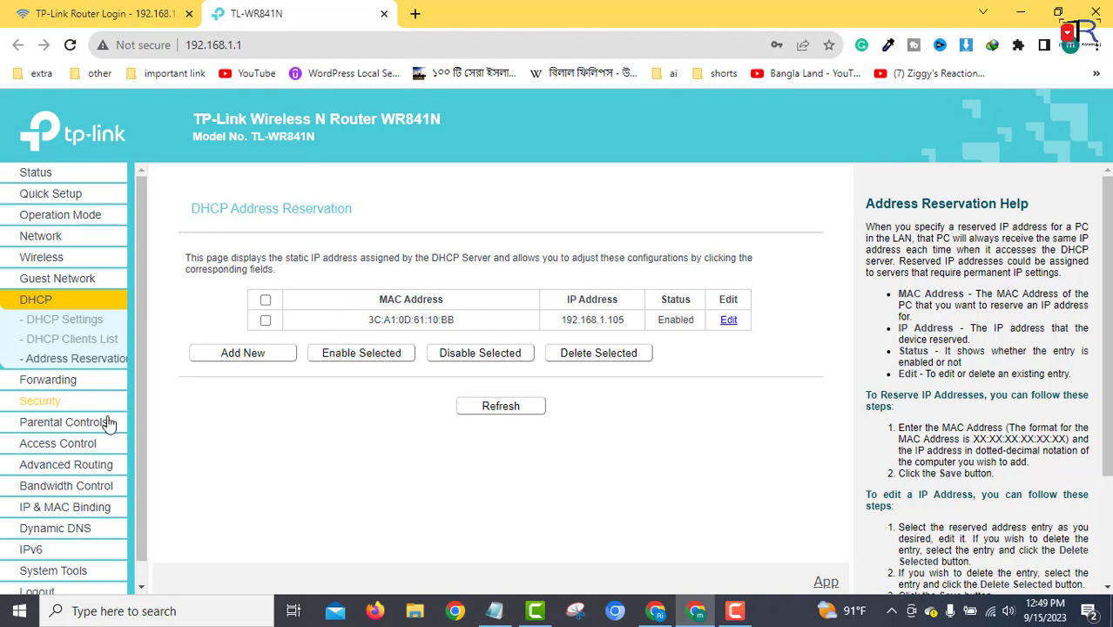
Step: Enable Bandwidth Control with 50000 Kbps egress and ingress bandwidth, and save
left_click(70, 487)
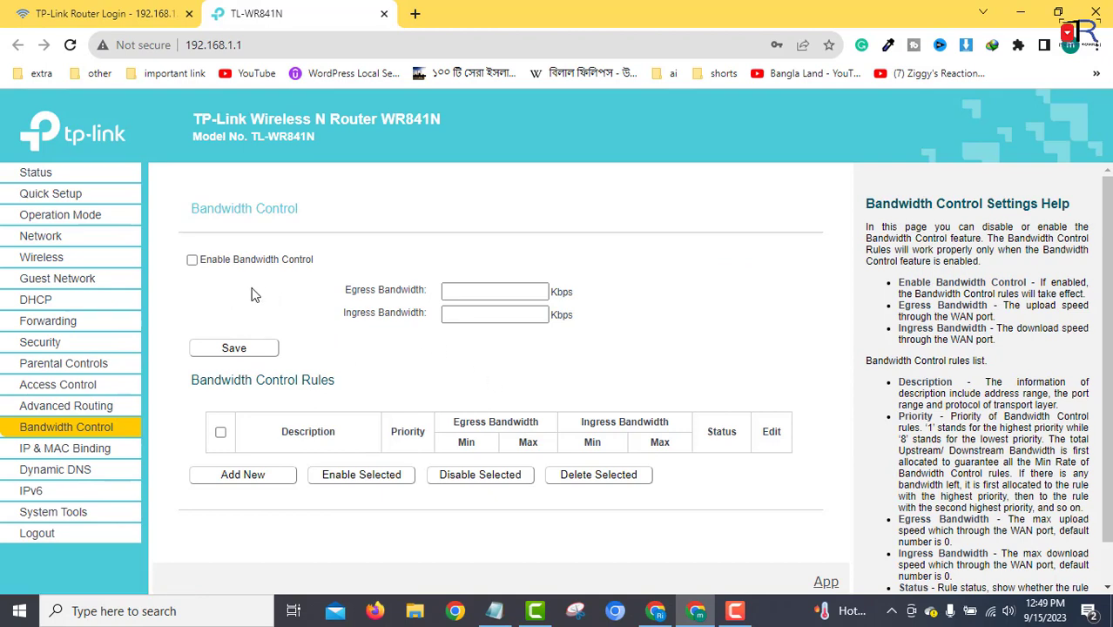
left_click(193, 261)
left_click(501, 291)
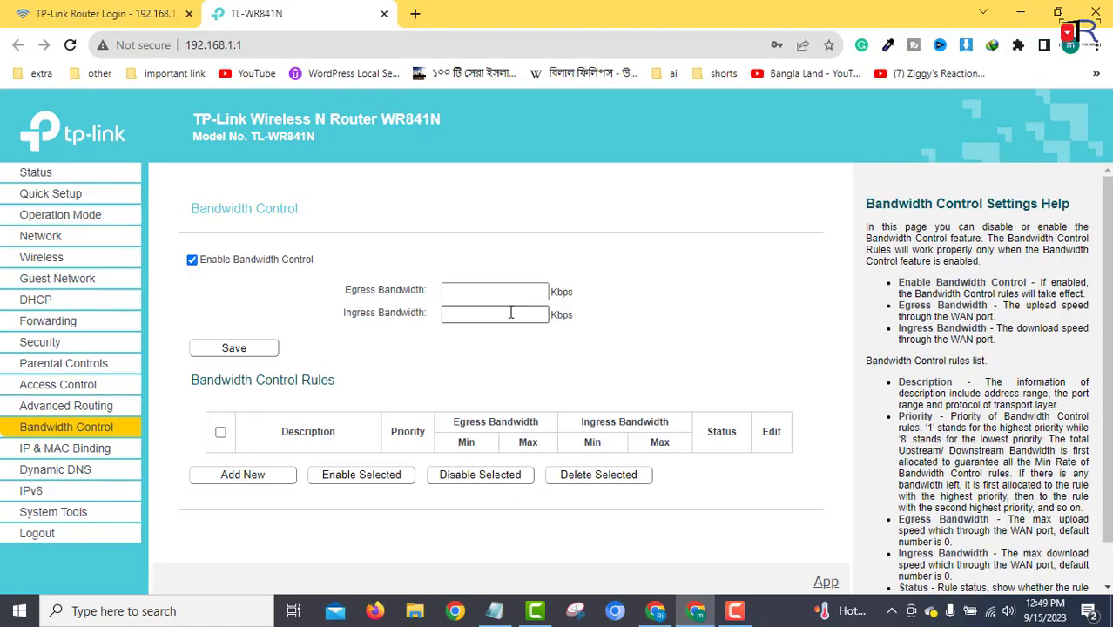
left_click(502, 291)
type("50000")
key("Tab")
type("50000")
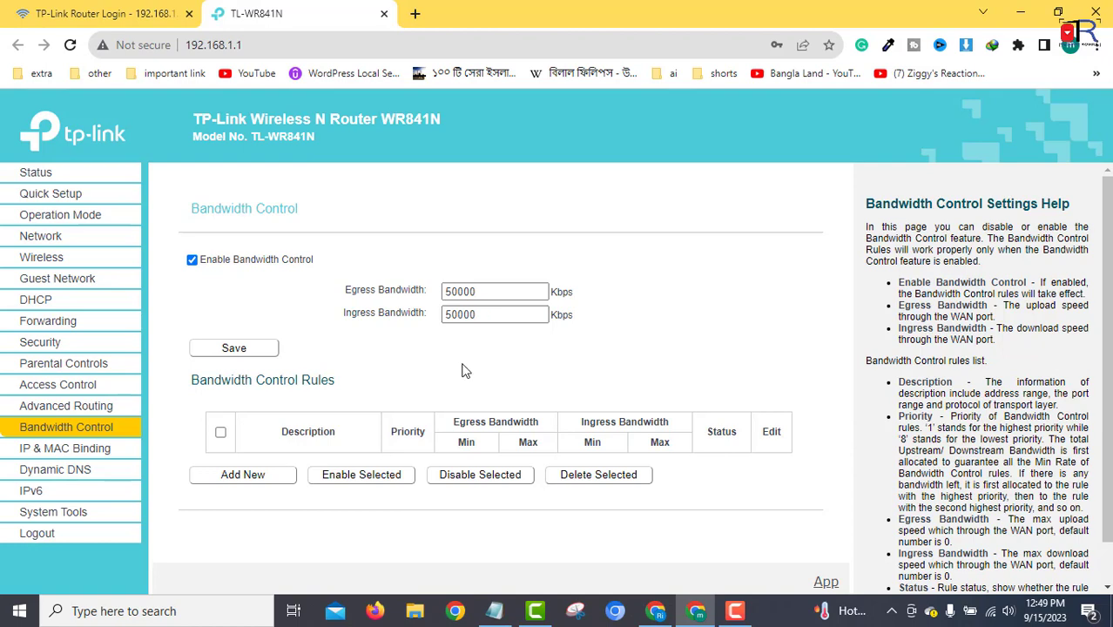
left_click(228, 348)
Step: Start a new bandwidth rule with 192.168.1.105 as both the start and end of the IP range
left_click(263, 474)
left_click(520, 279)
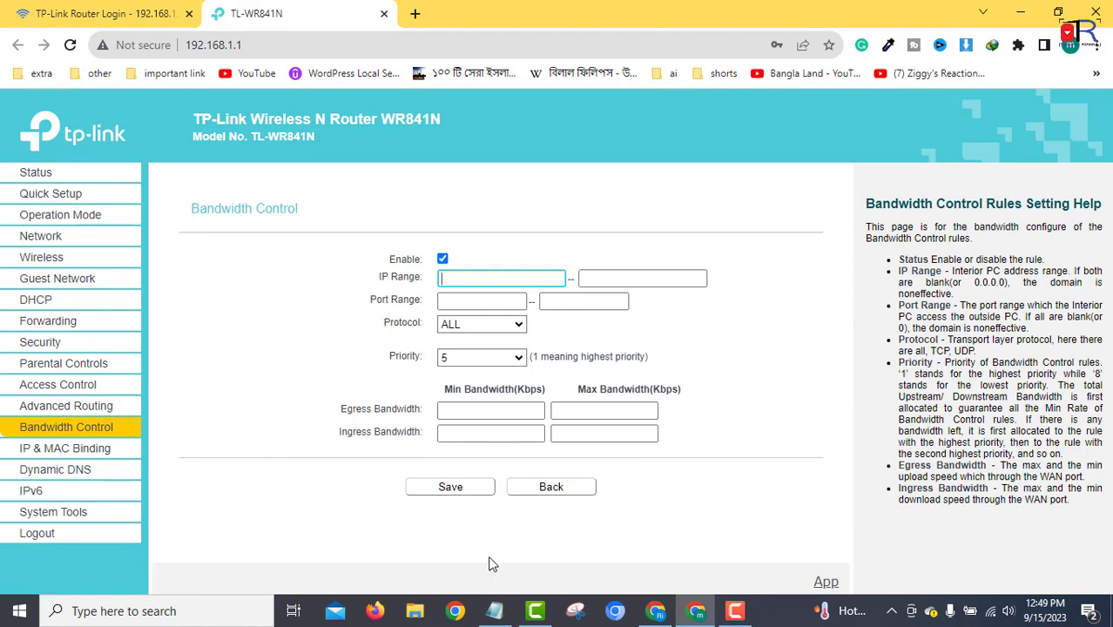
left_click(494, 610)
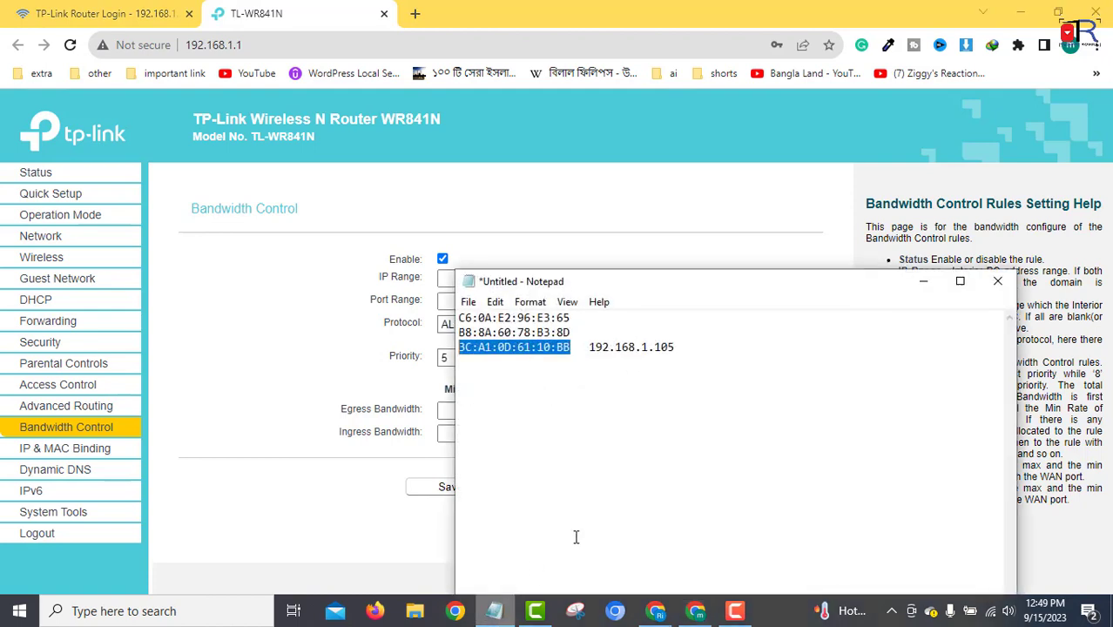
left_click_drag(678, 346, 592, 359)
left_click(866, 410)
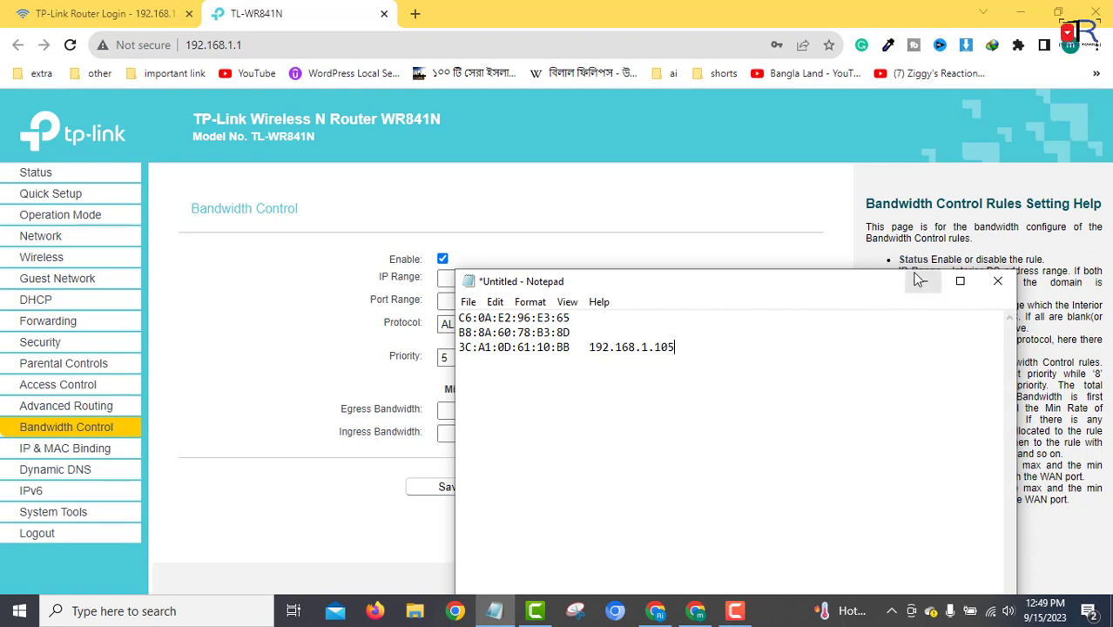
left_click(924, 281)
left_click(513, 284)
key("ctrl+v")
left_click(621, 279)
key("ctrl+v")
Step: Limit the rule's egress and ingress to 100–200 Kbps and save it
left_click(491, 409)
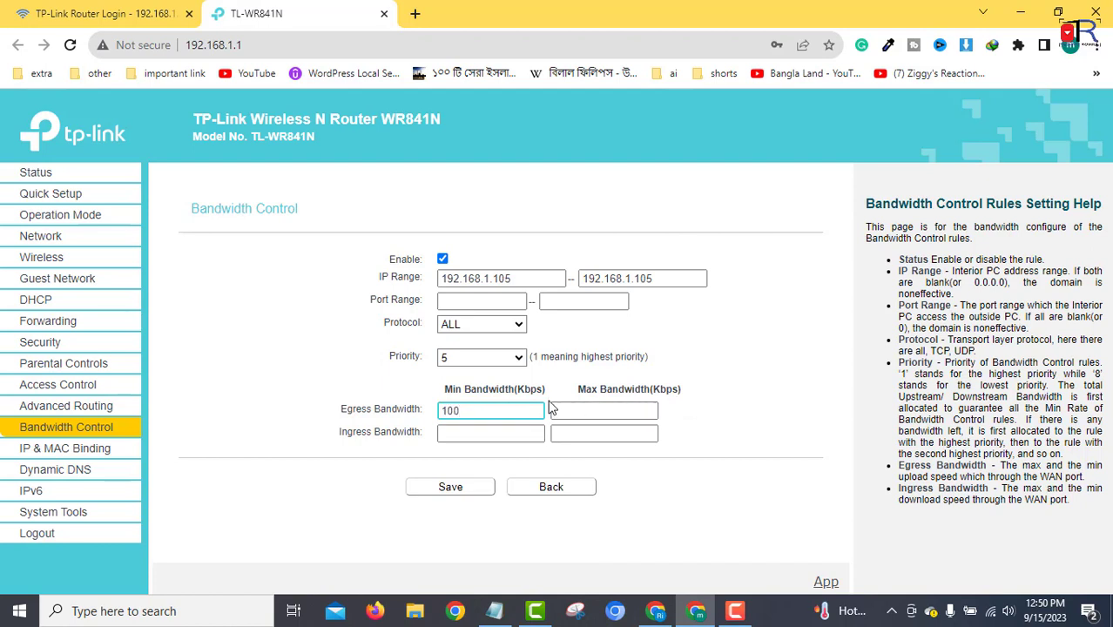
left_click(626, 410)
type("200")
left_click(527, 434)
type("100")
left_click(574, 435)
type("200")
left_click(455, 488)
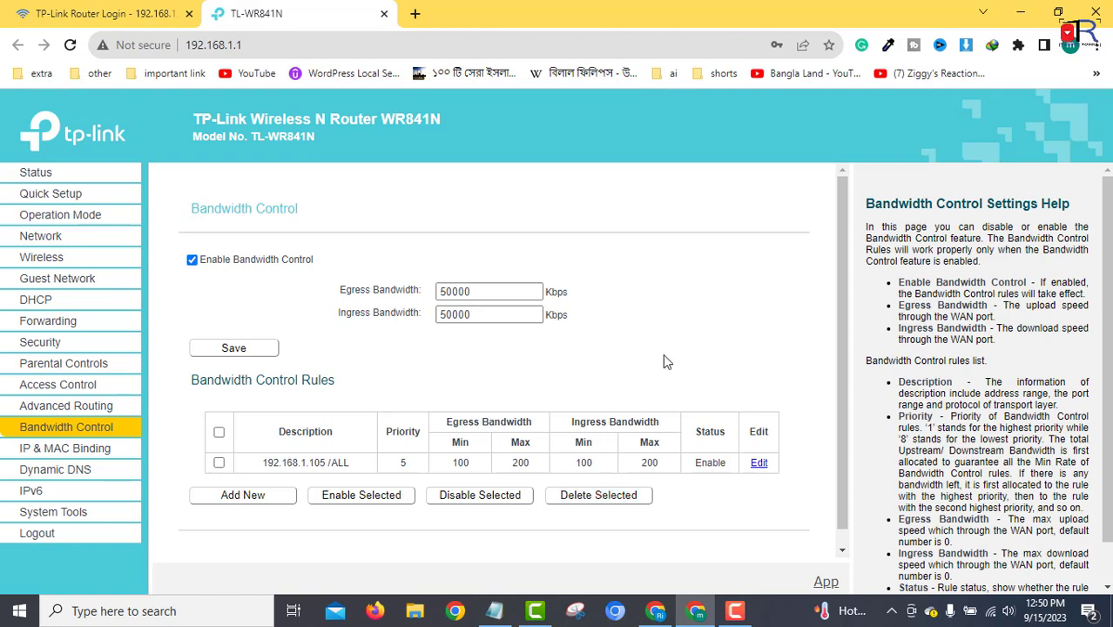